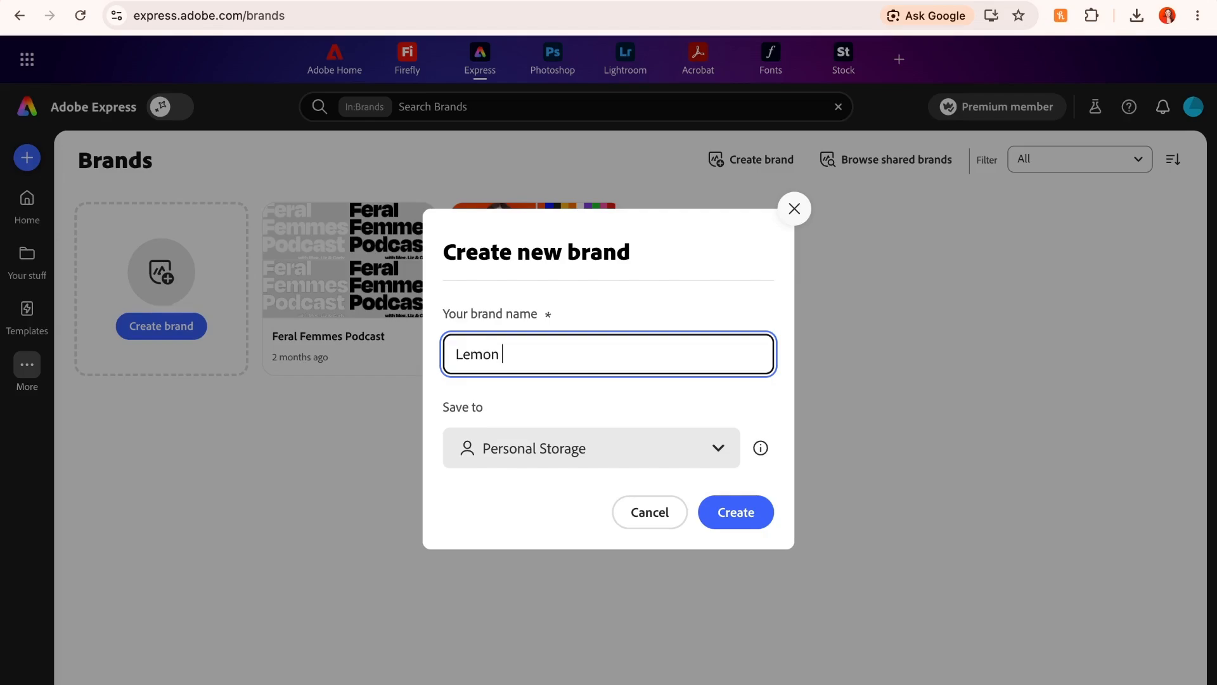
- Create a new brand named Lemon Drop Shop Bakery, saved to the Lemon Drop Shop Bakery project
text(Bakery)
key(Tab)
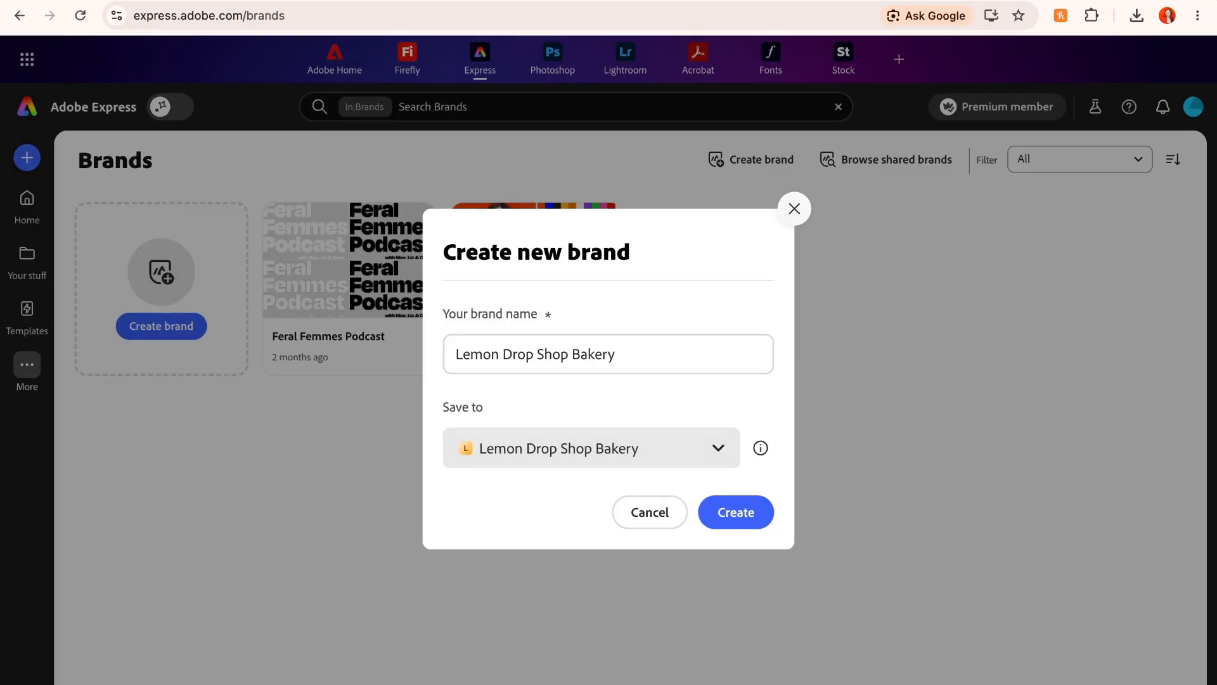
click(736, 513)
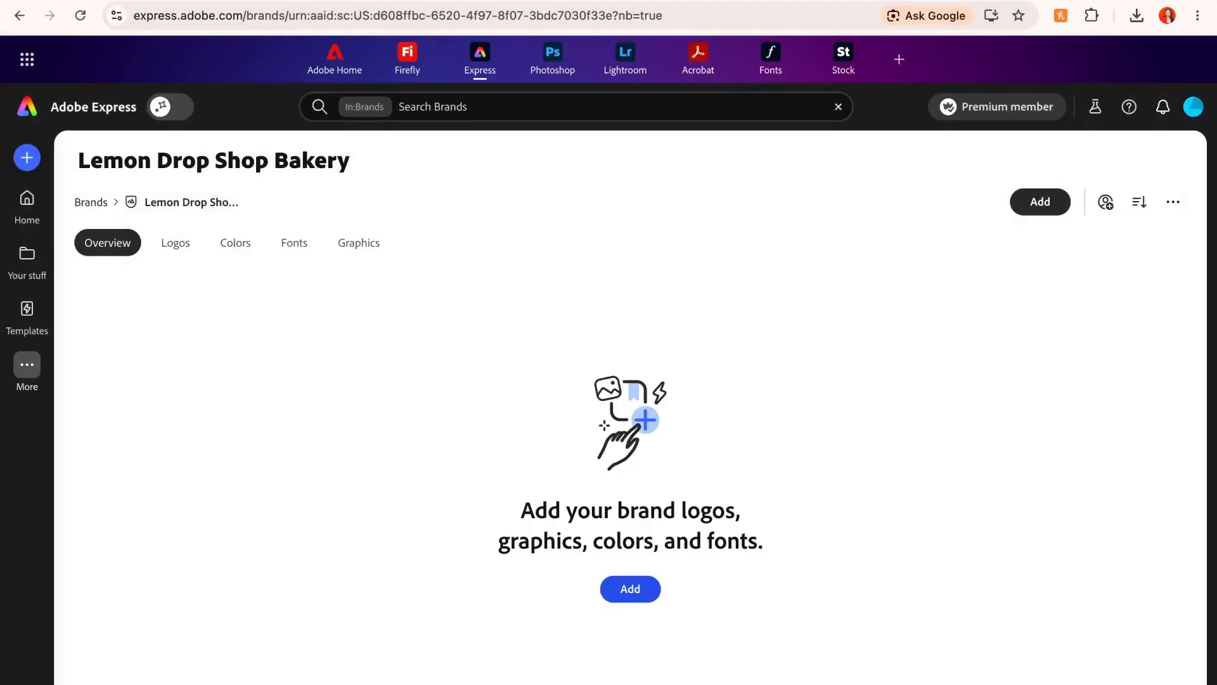
- Add the LD White, LD Primary, LD KO and LD Black logo SVG files to the brand and view its logos
click(630, 588)
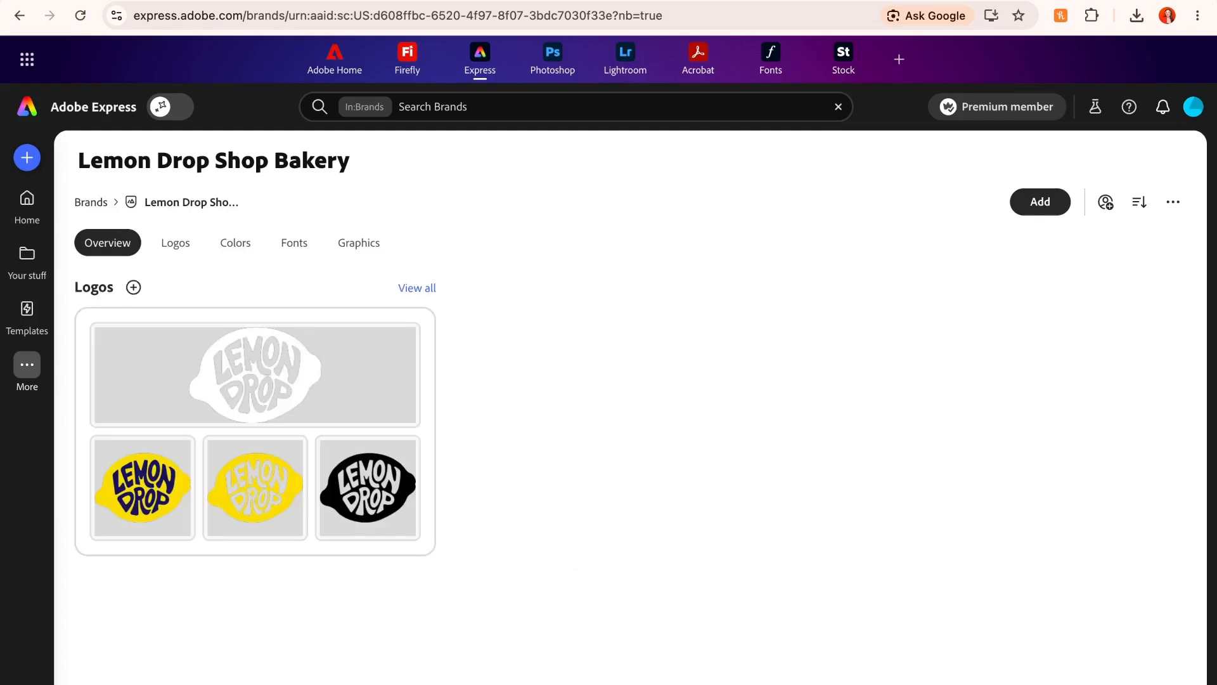
click(176, 243)
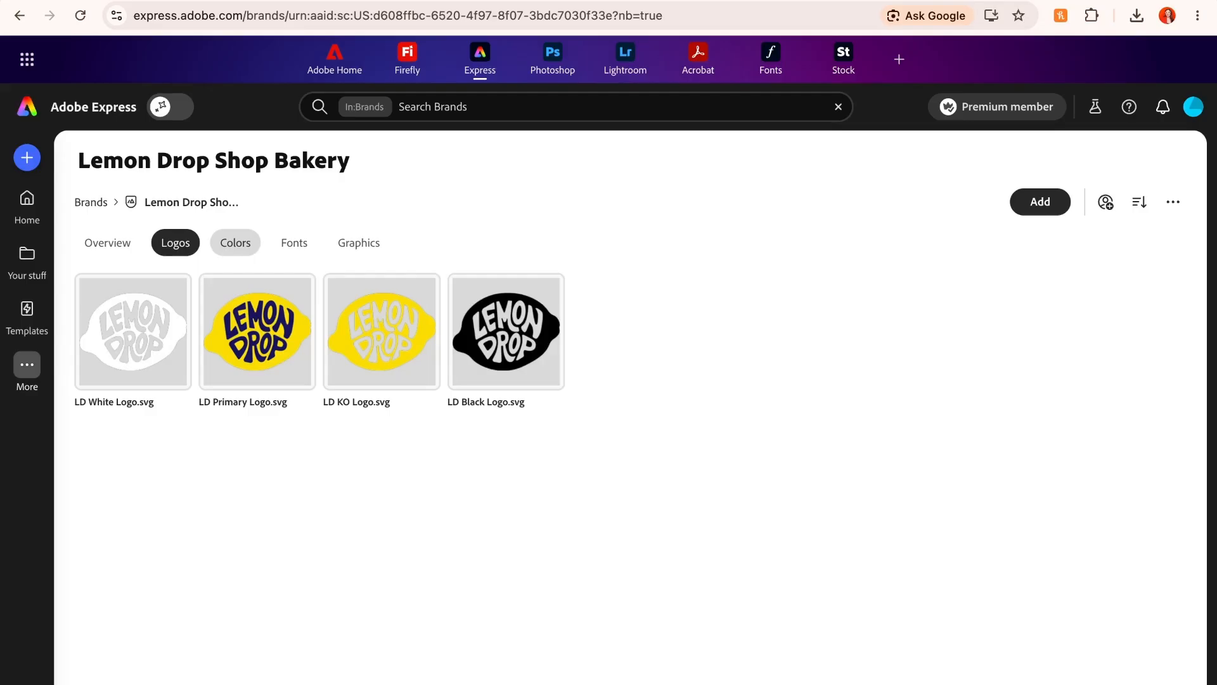
- Add the Lemon Drop Shop Bakery Palette with colors #F2CB0B, #16145A, #F23F16, #40A646, #F6426F, #9BDAF2, #F0EEF1 and #FFFDEB
click(236, 242)
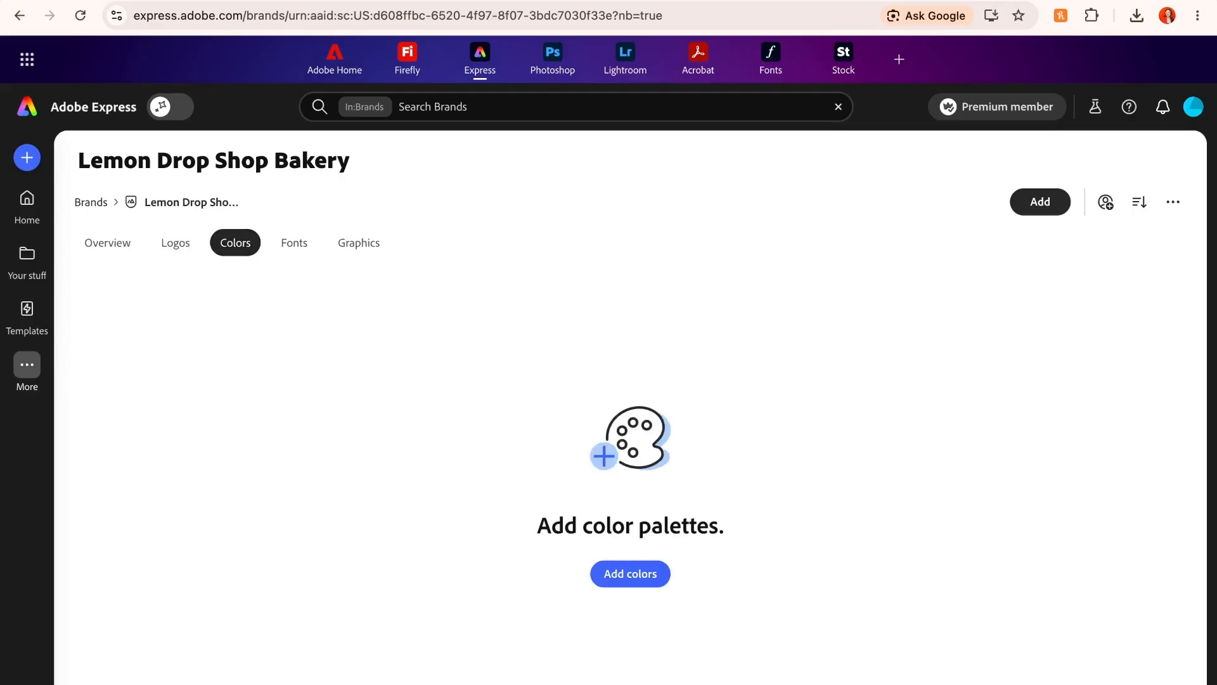
click(630, 574)
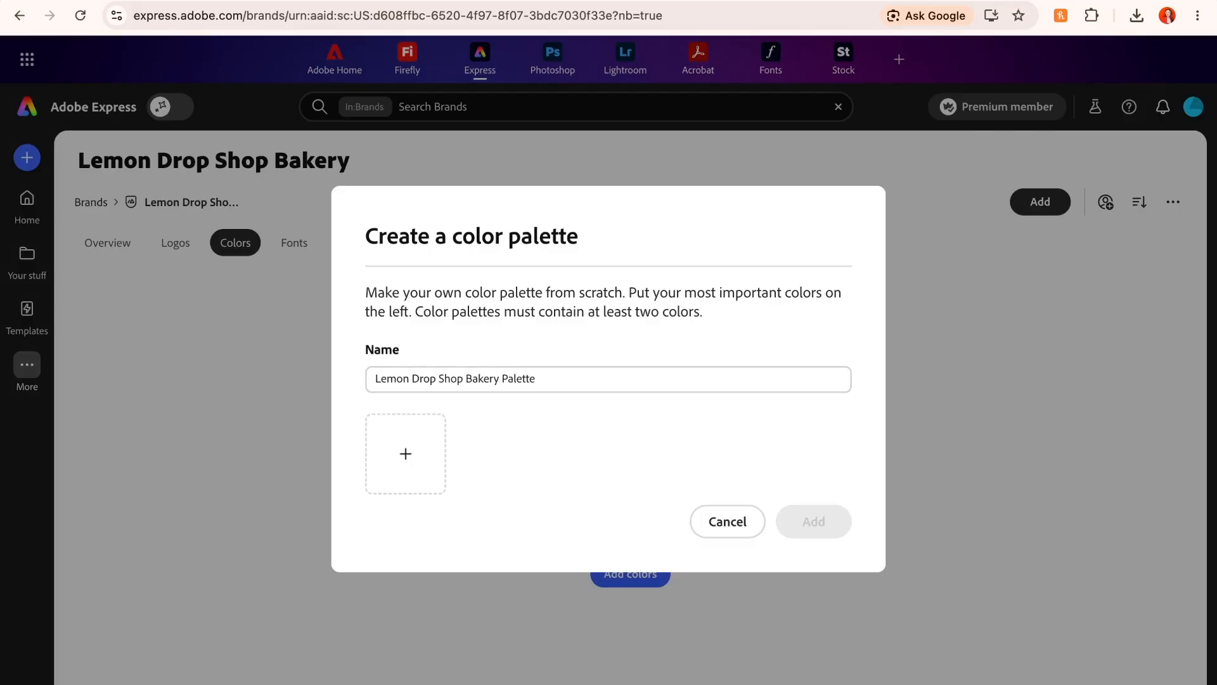
click(406, 454)
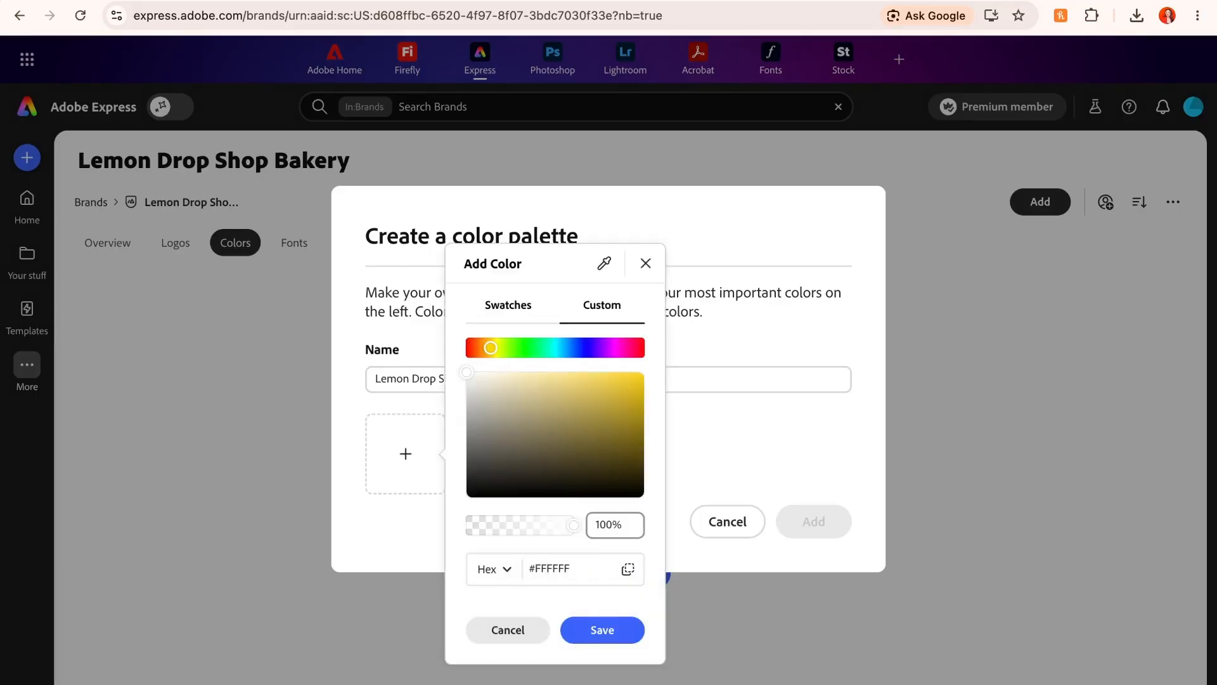
click(635, 378)
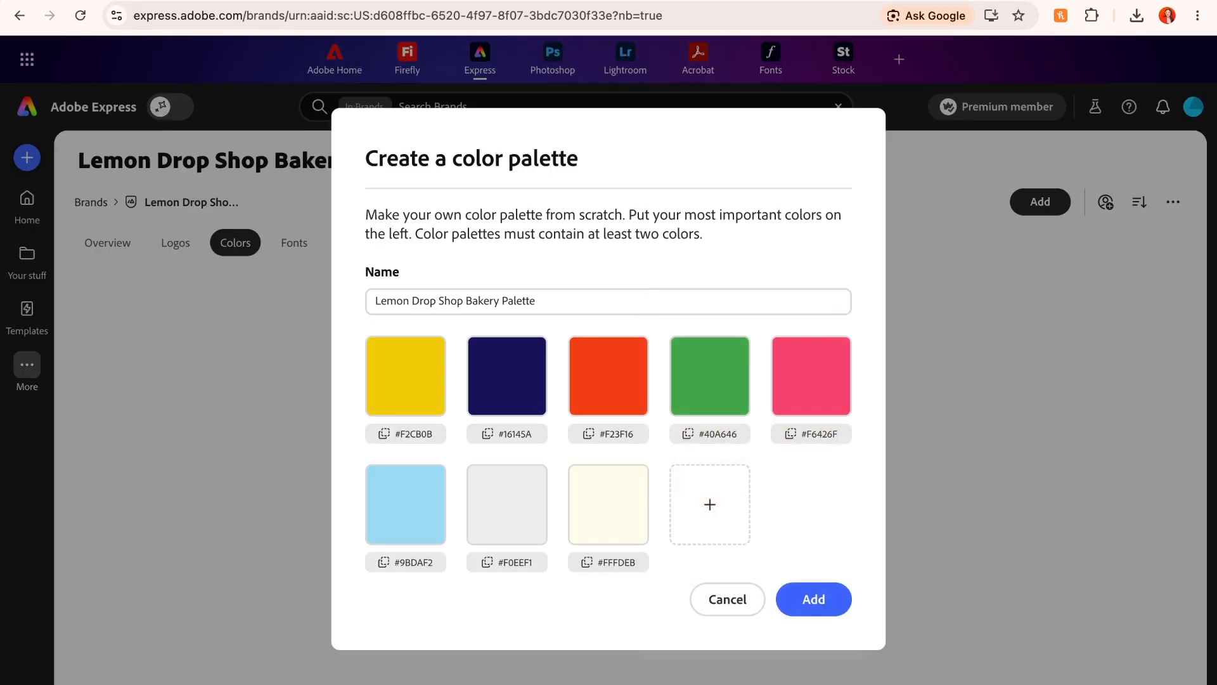
click(813, 599)
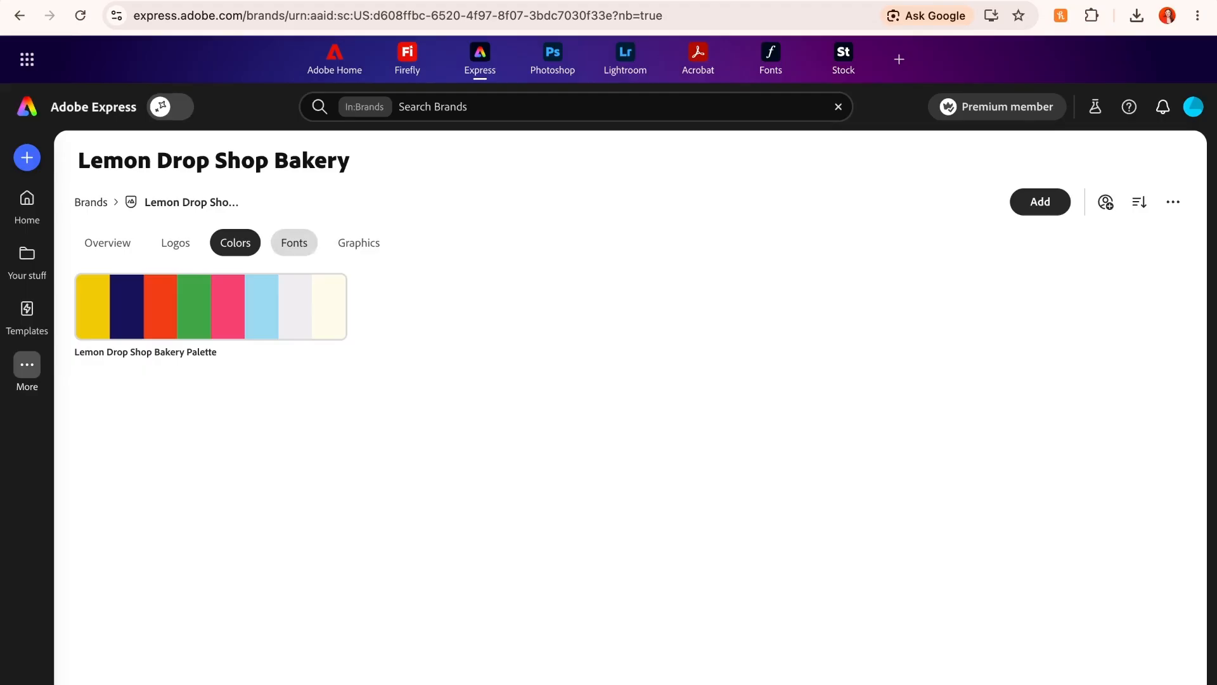
- Add the fonts Alphabet Soup Regular, Figtree Regular and Figtree Bold to the brand
click(294, 243)
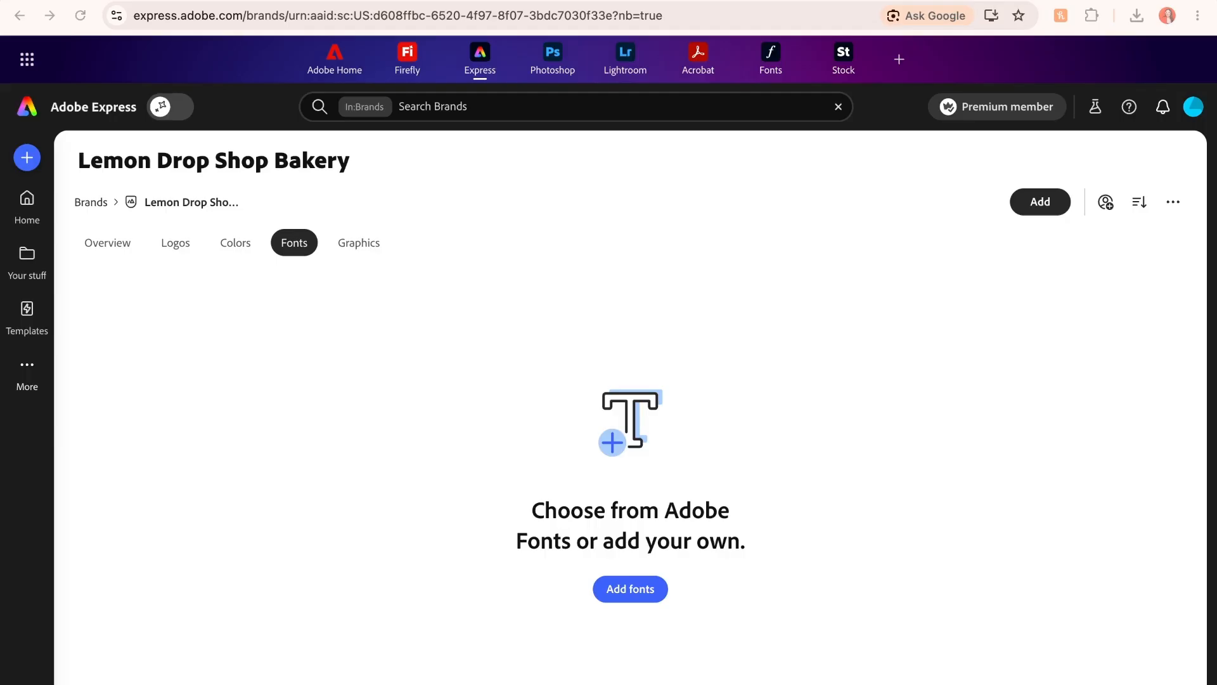
click(631, 589)
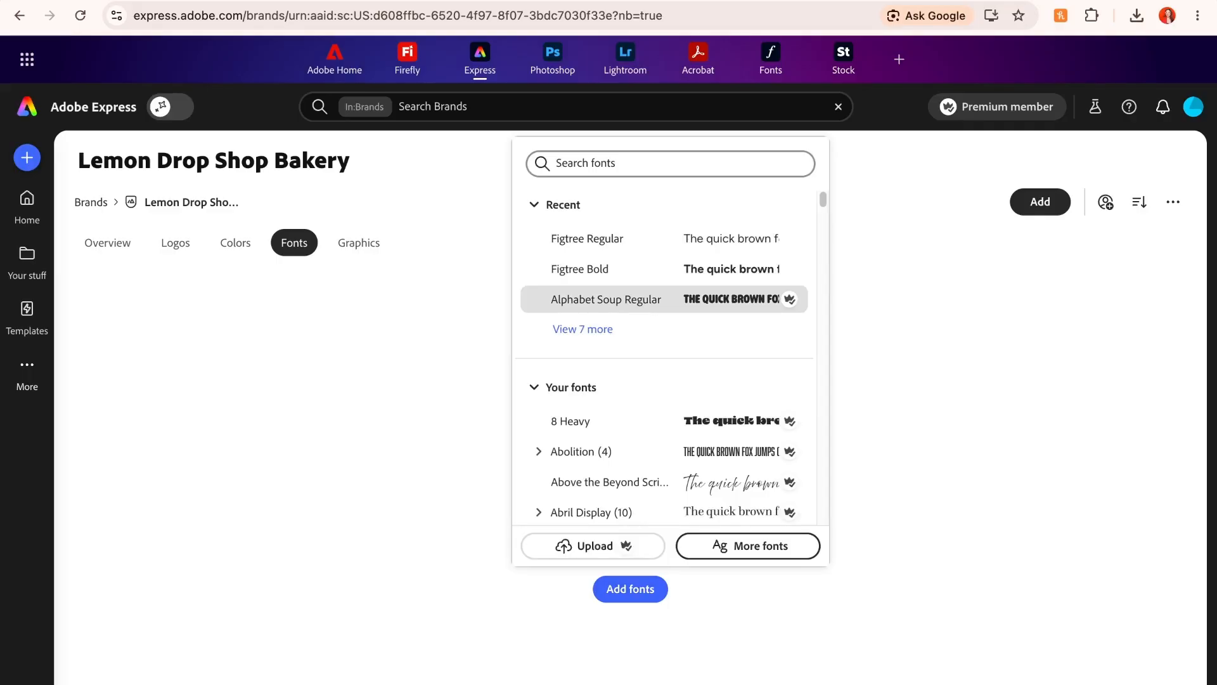
click(606, 299)
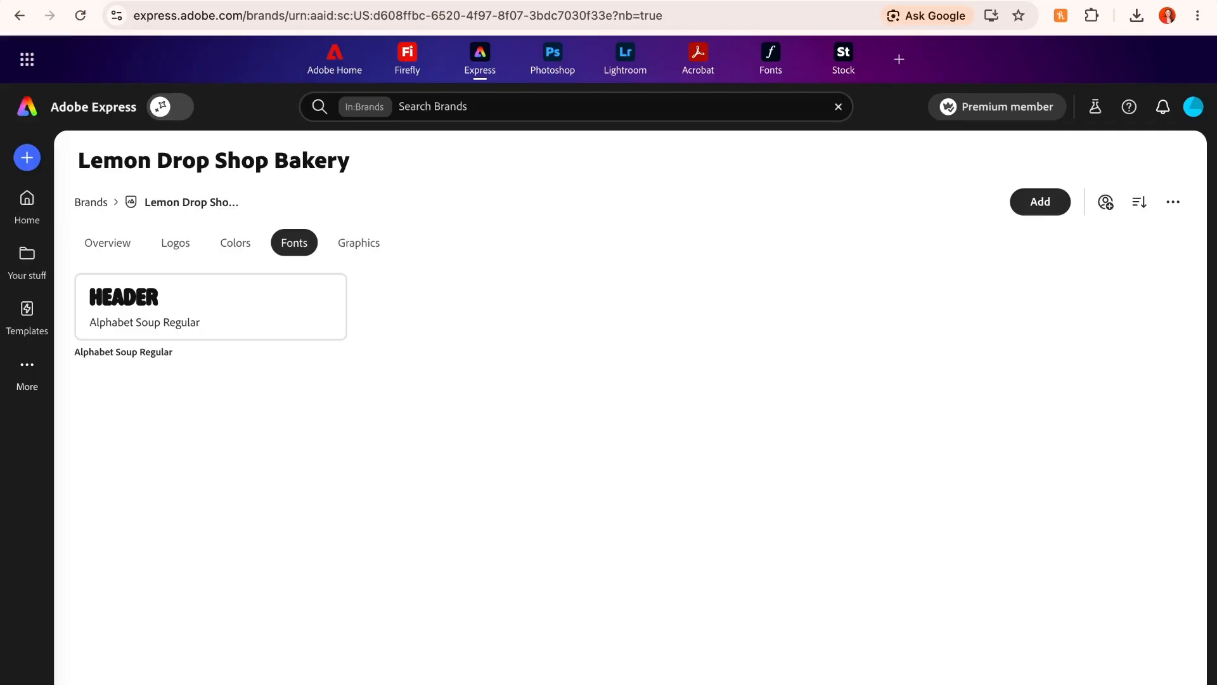
mouse_move(93, 292)
click(1040, 202)
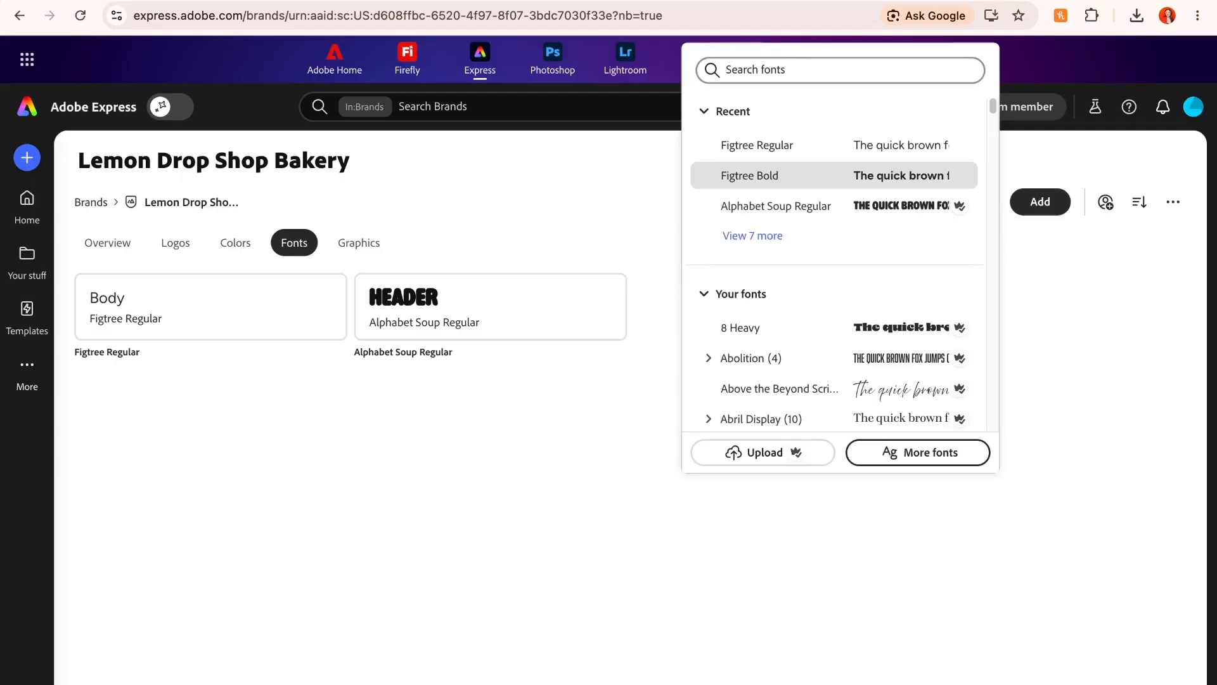
click(750, 176)
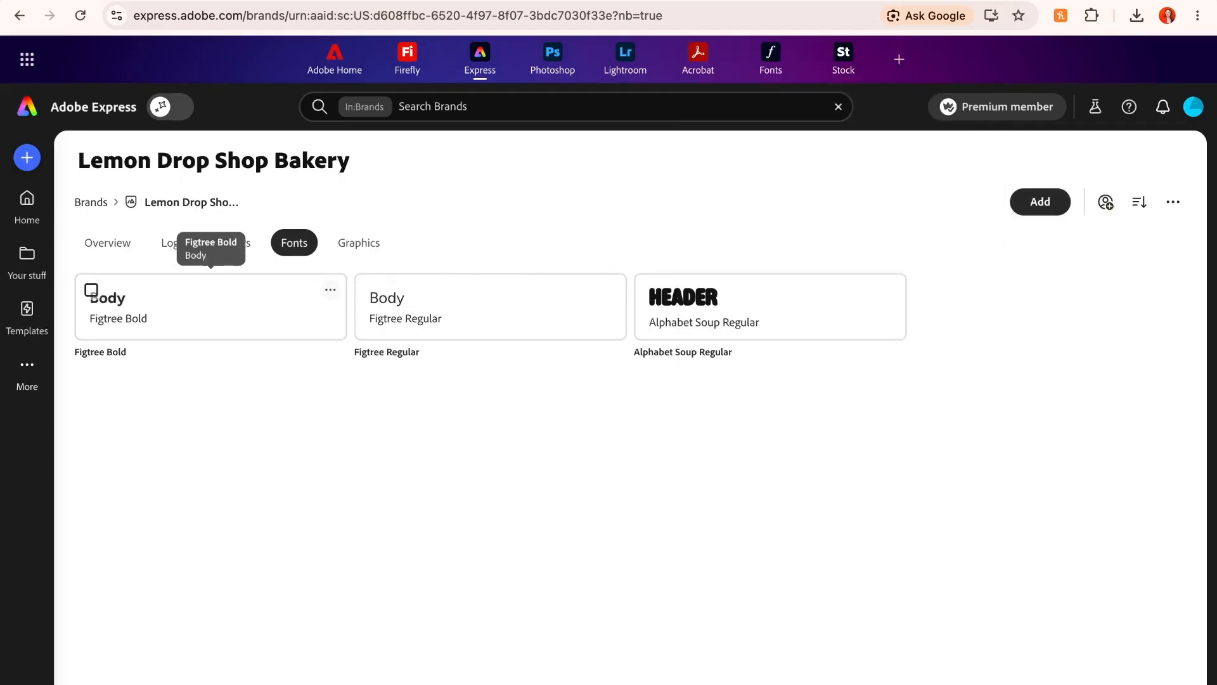
- Change the role of the Figtree Bold font to Header
click(330, 290)
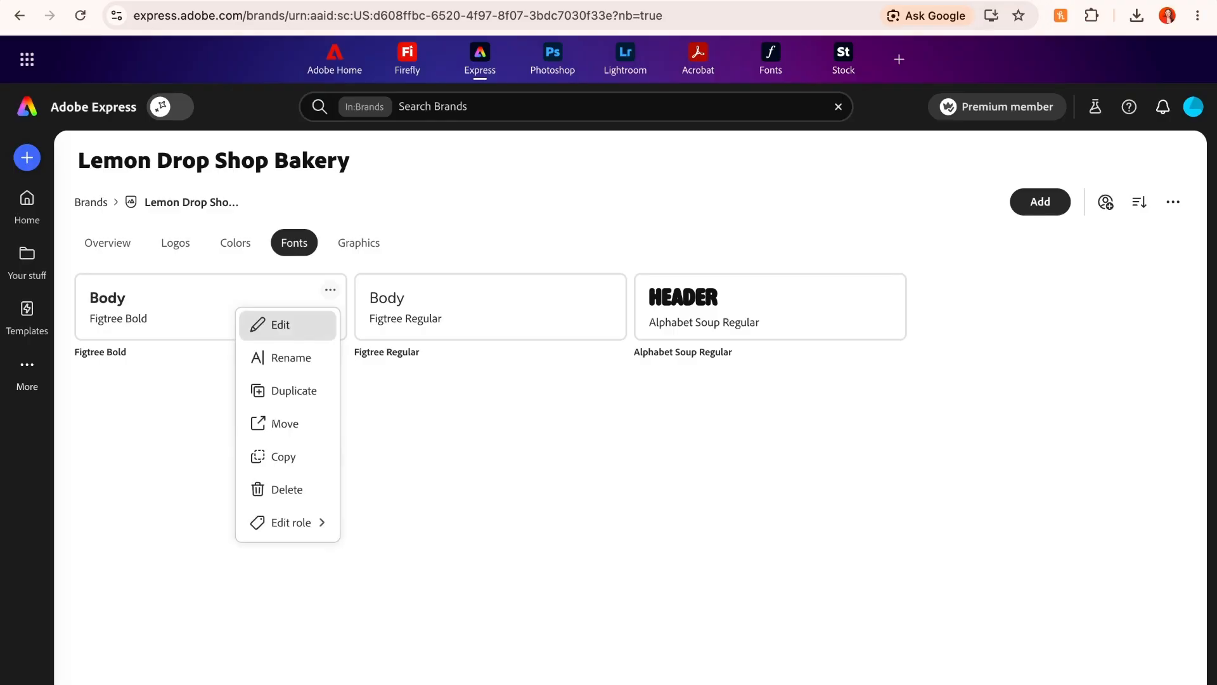
mouse_move(288, 522)
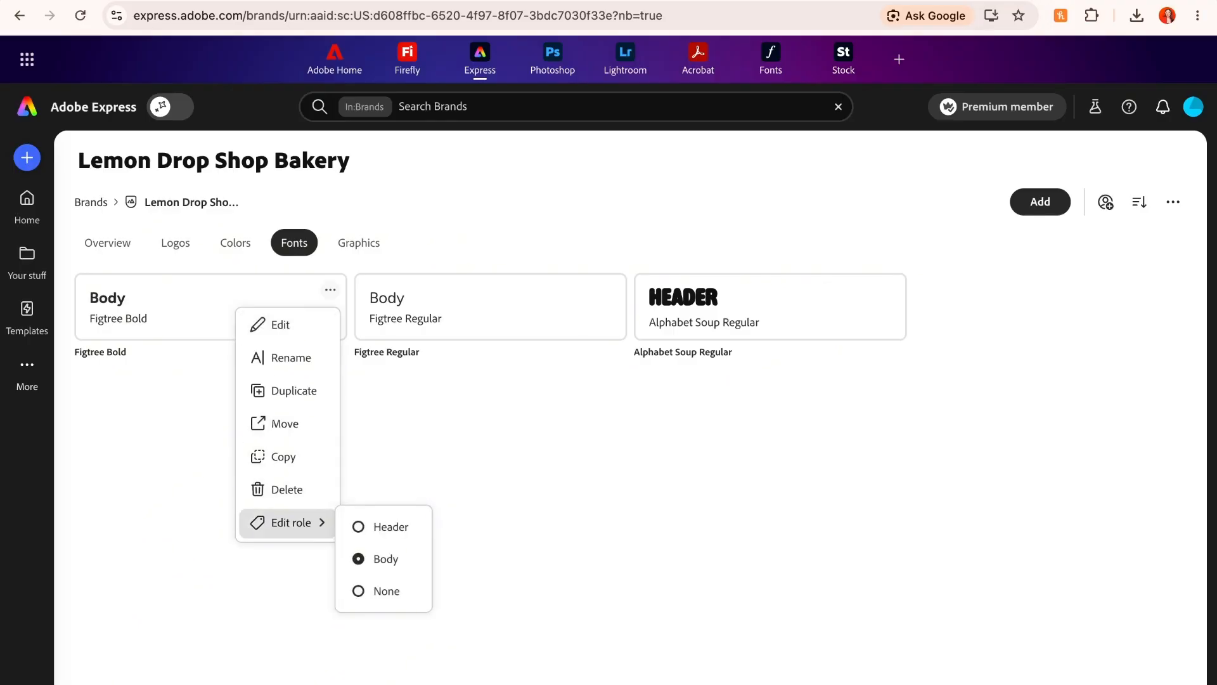
click(383, 526)
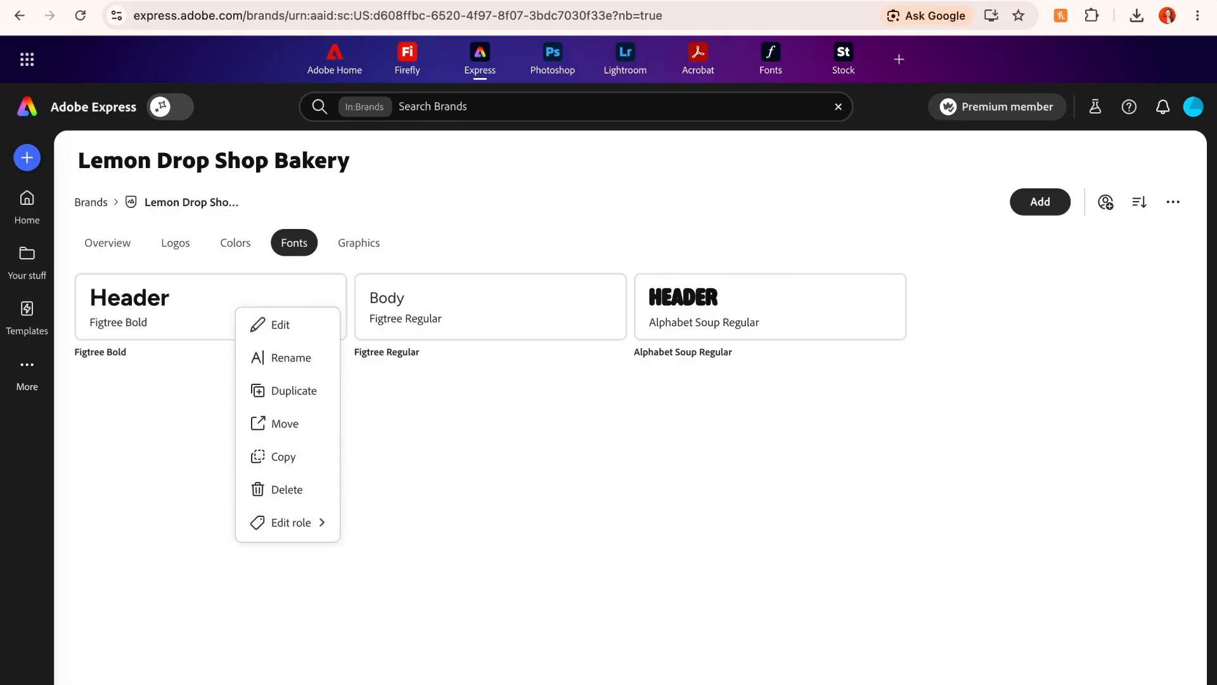
click(330, 290)
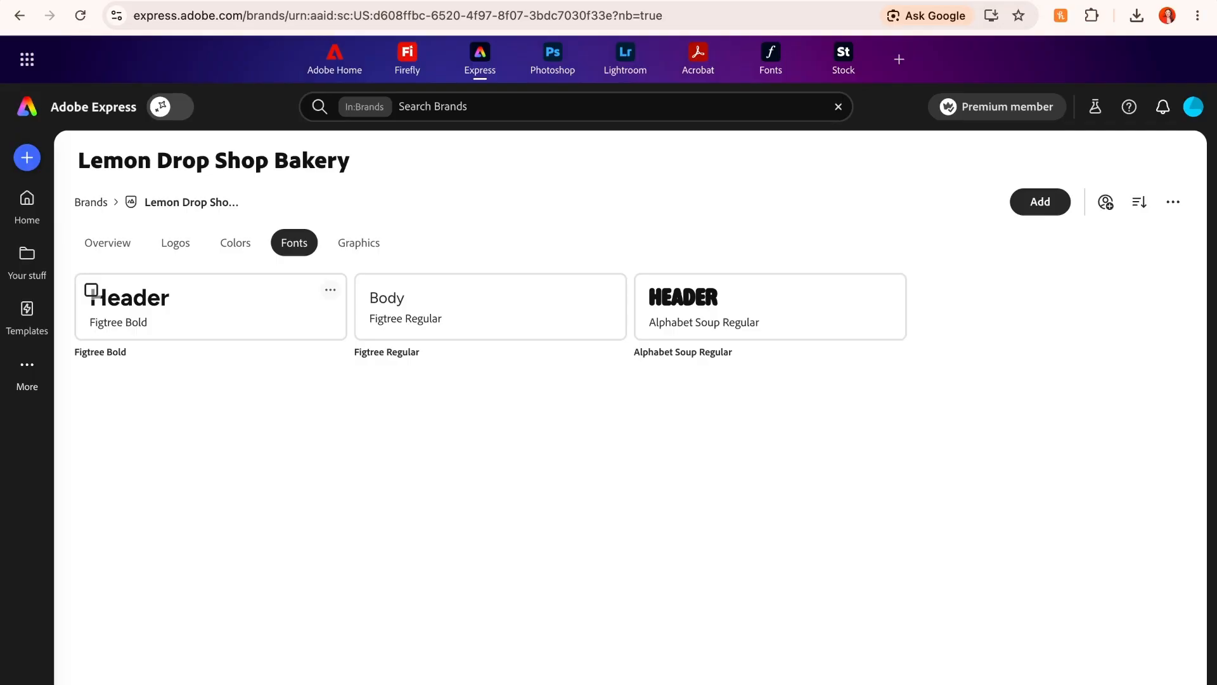
- Add the lemon pattern, orange fruit and green lime graphics to the brand and review its overview
click(358, 242)
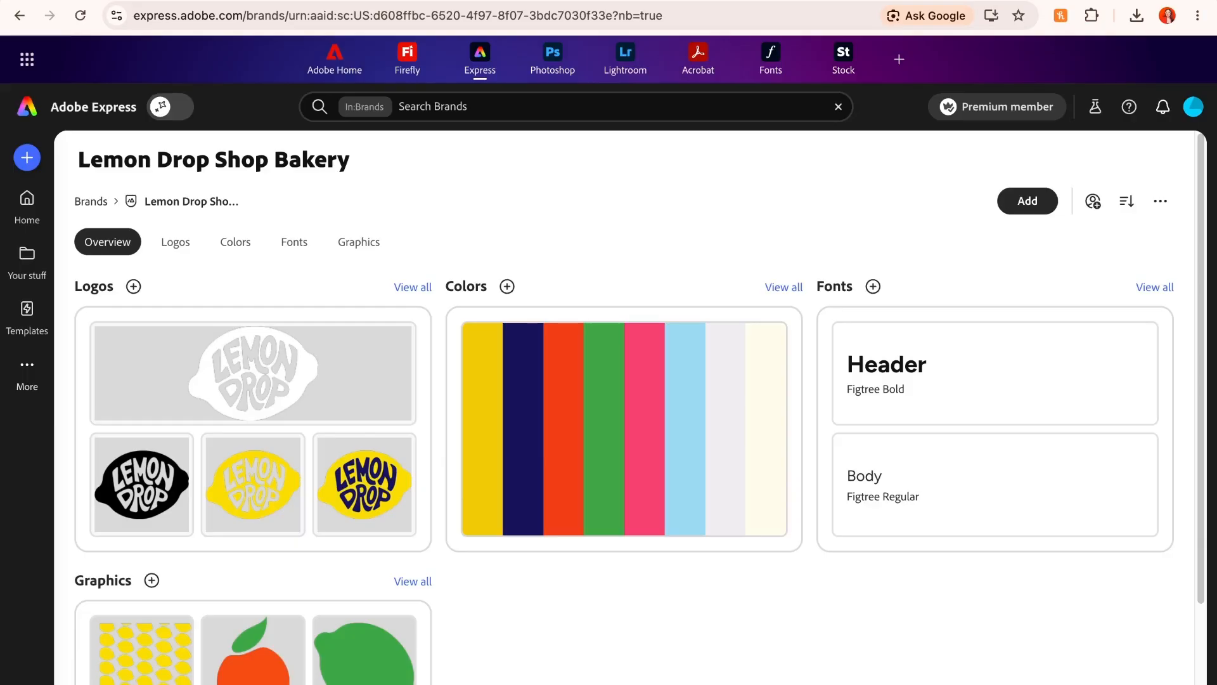
scroll(253, 355, down, 1)
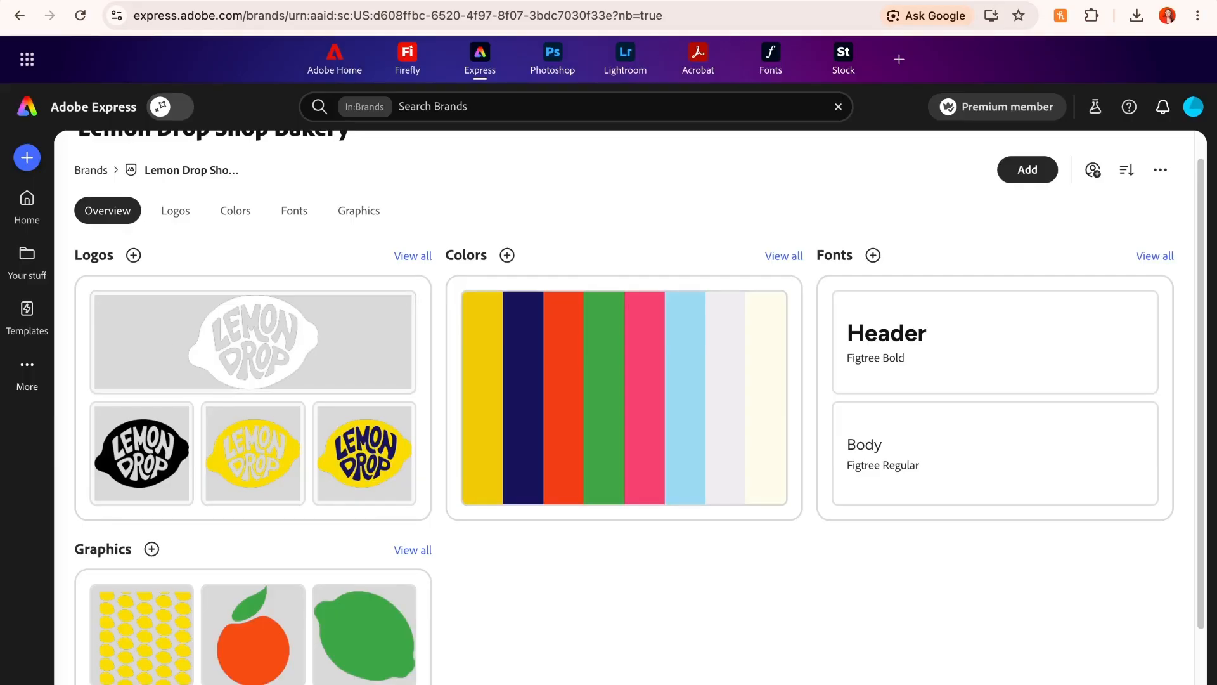
- Set the role of LD Primary Logo.svg to Primary logo
click(175, 211)
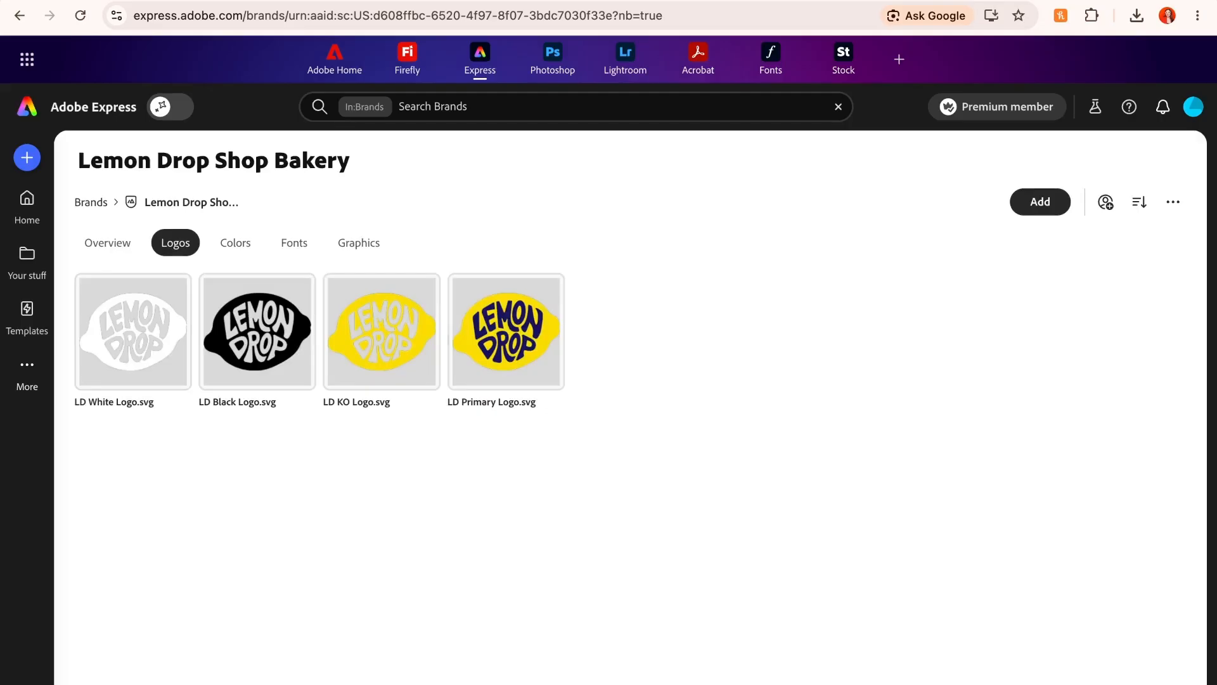
click(547, 291)
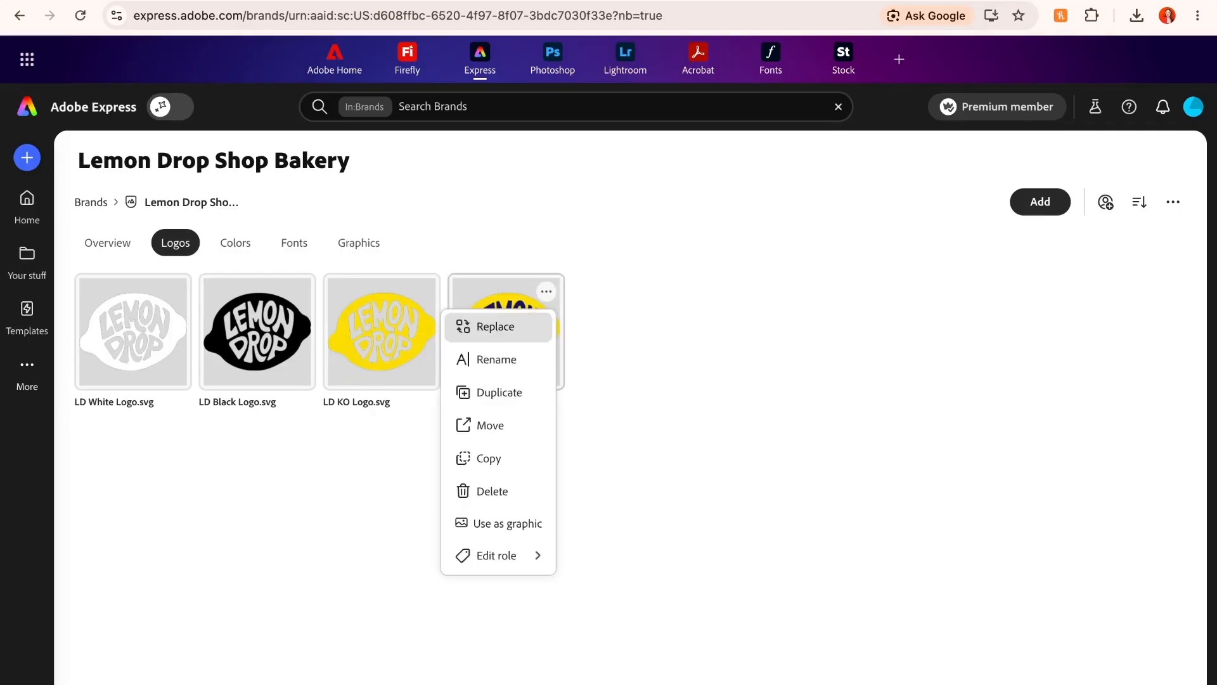
mouse_move(496, 556)
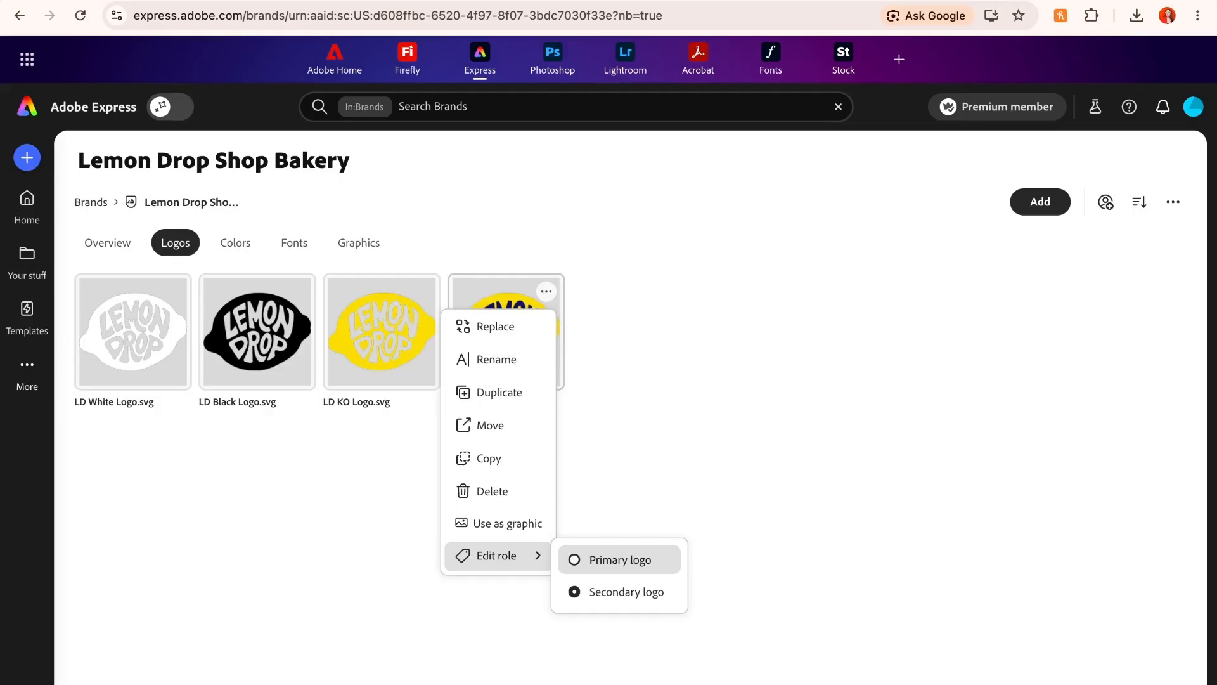
click(620, 559)
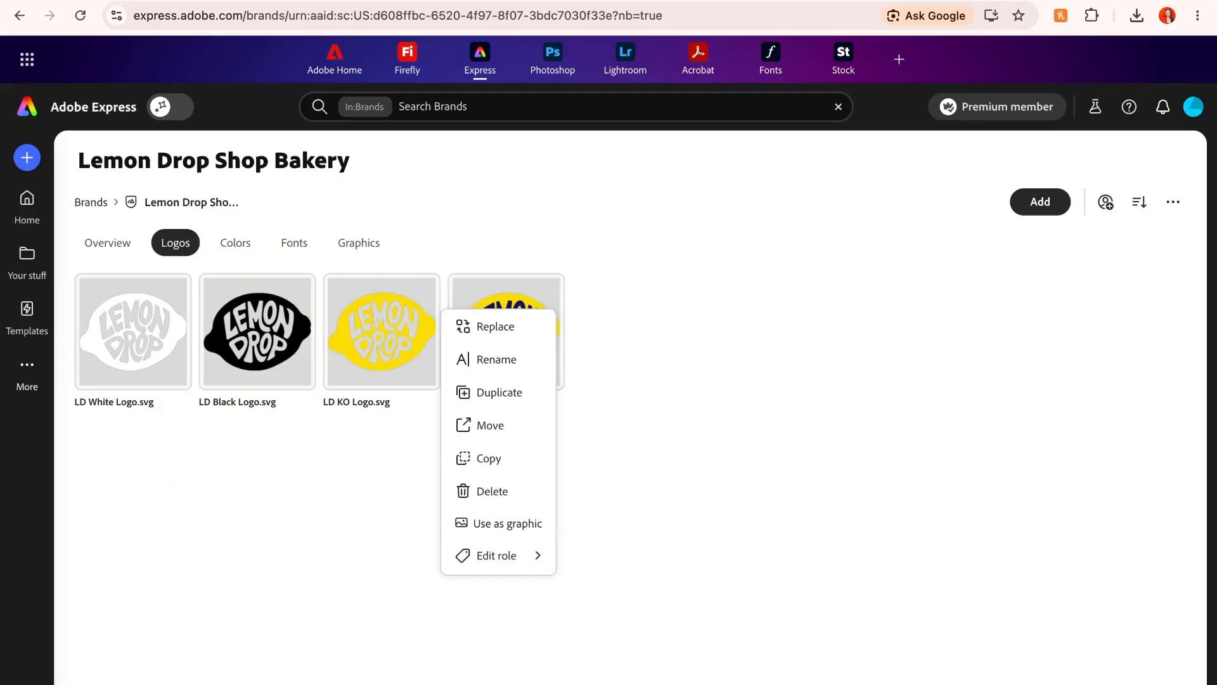
- Assign the Secondary logo role to the LD KO and LD White logos, and check the LD Black logo's role
click(423, 291)
mouse_move(373, 555)
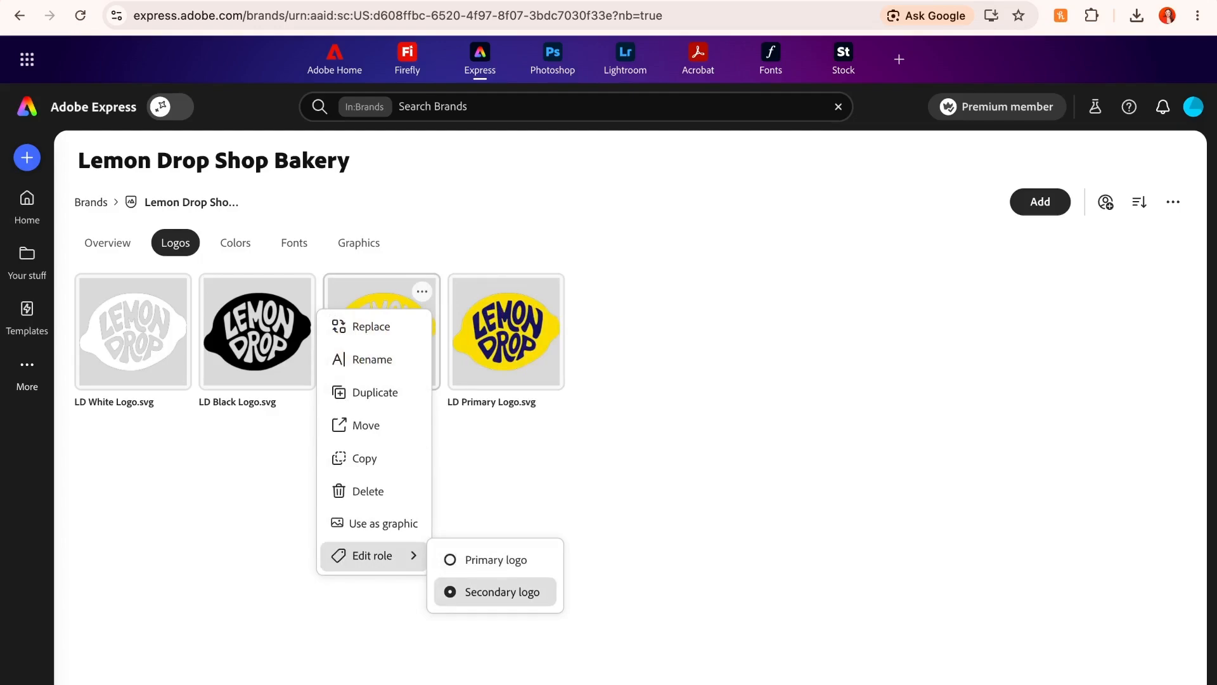
click(502, 591)
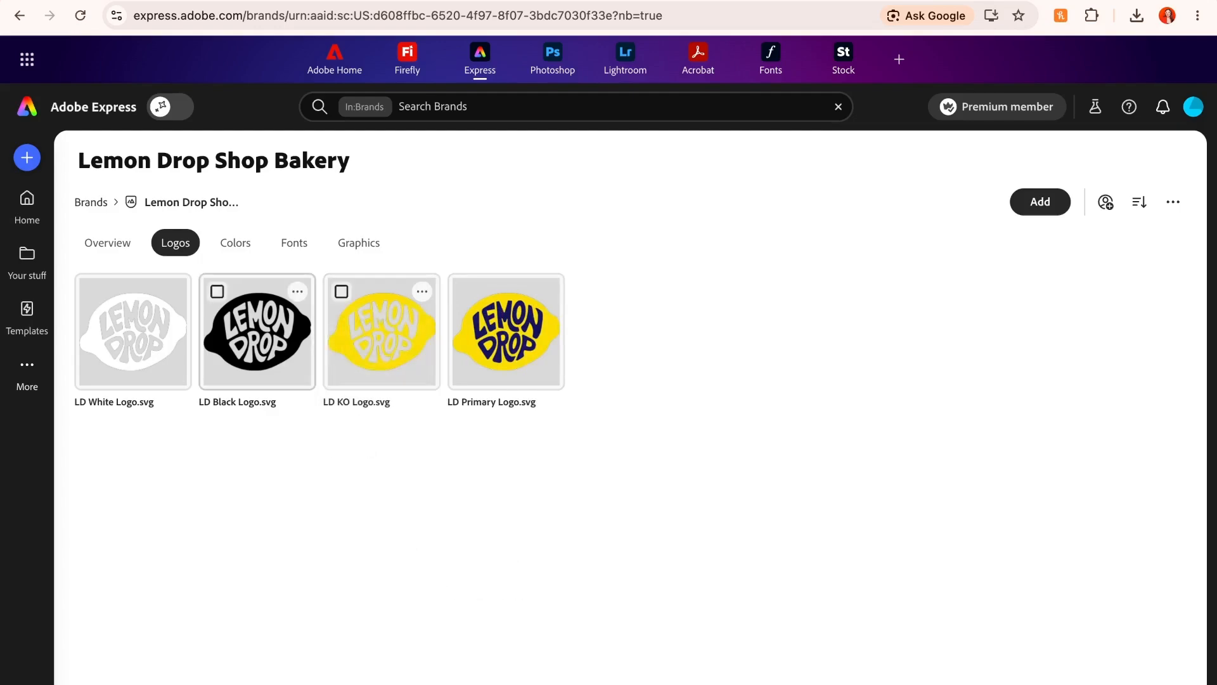
click(297, 291)
mouse_move(254, 556)
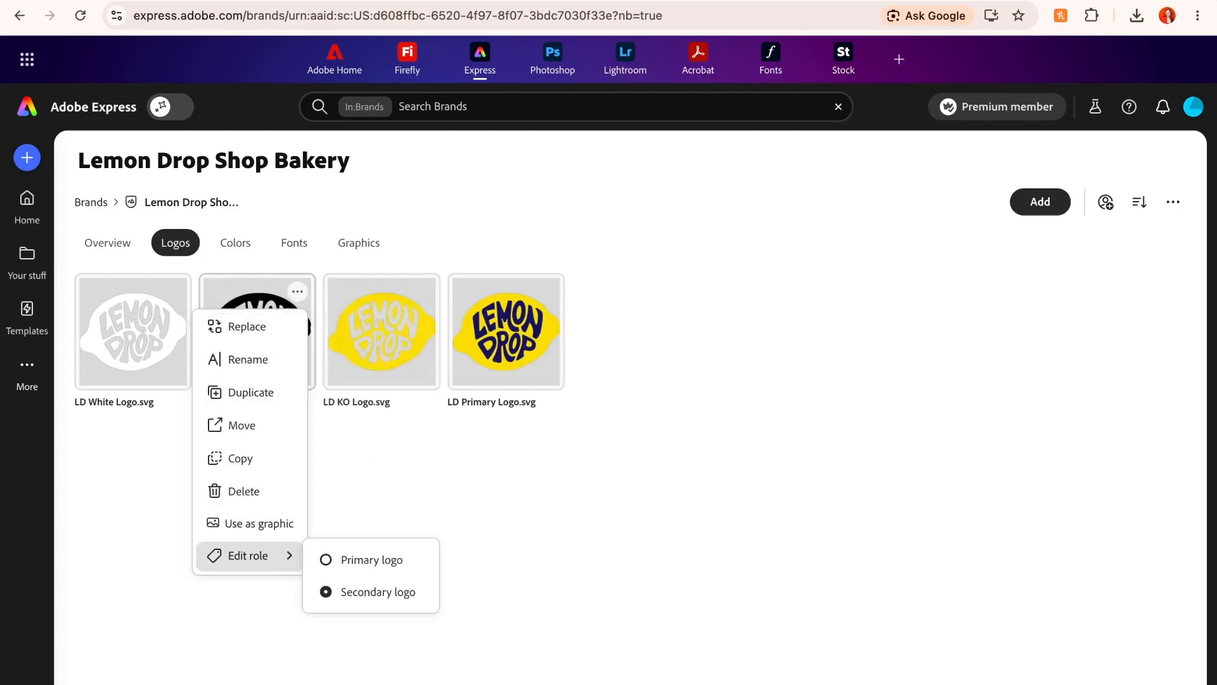
key(Escape)
click(173, 291)
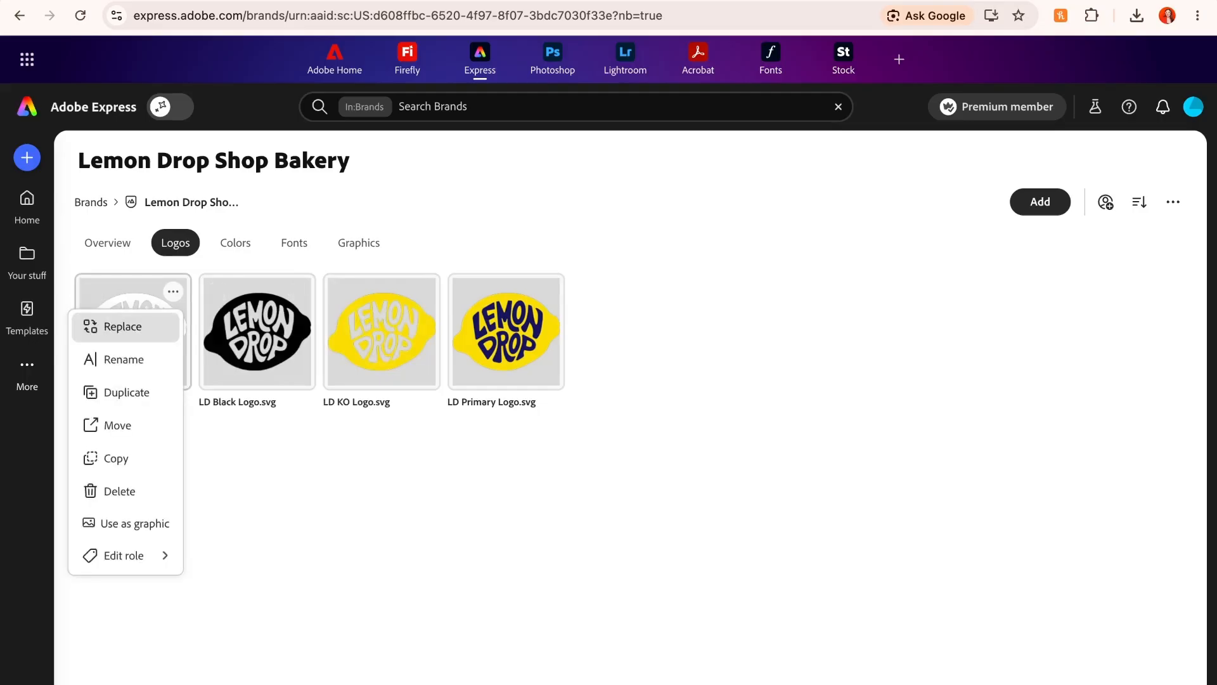
mouse_move(127, 555)
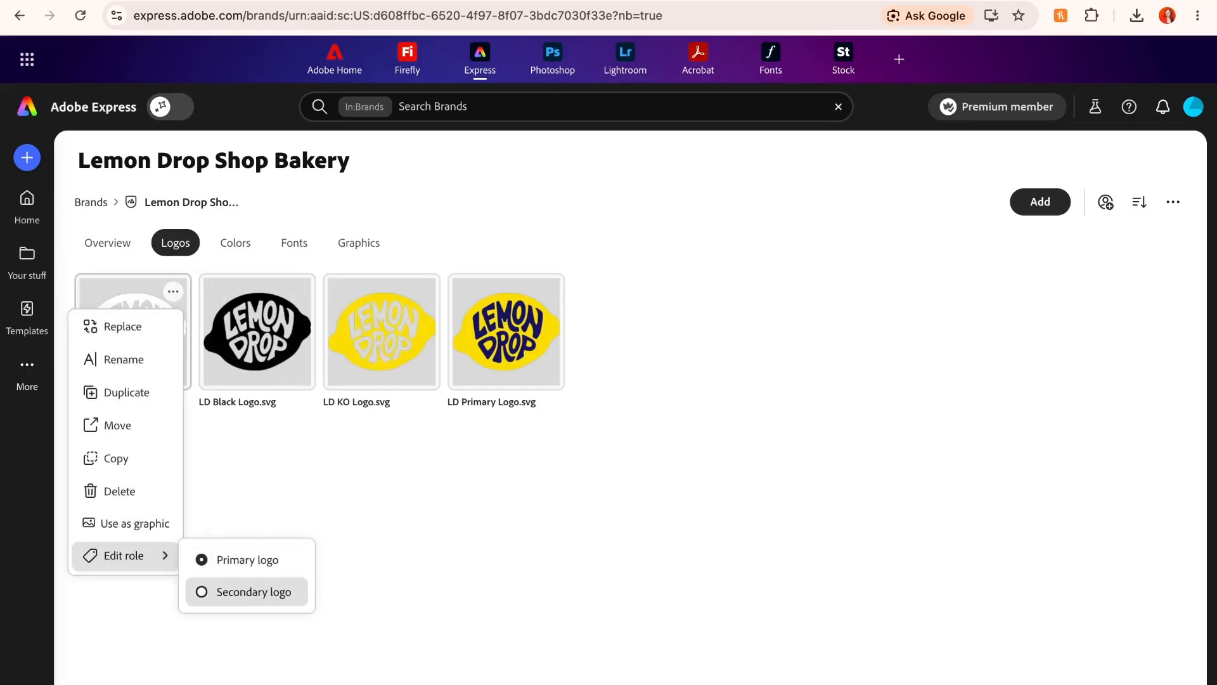
click(254, 591)
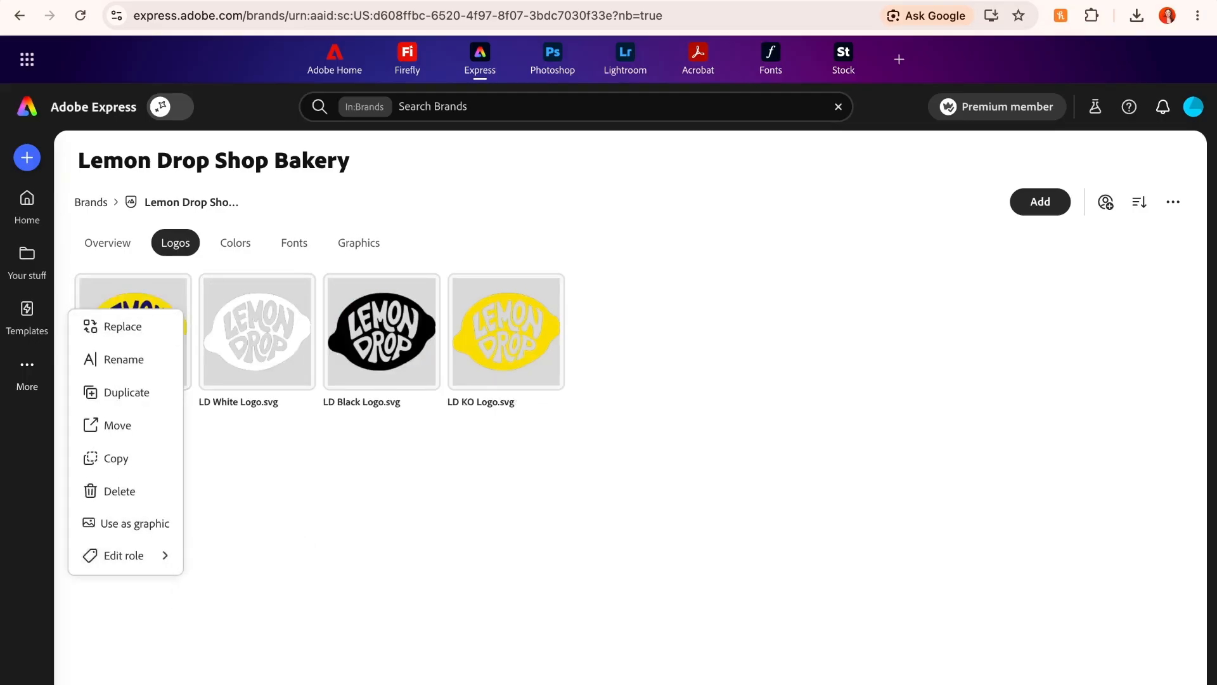
key(Escape)
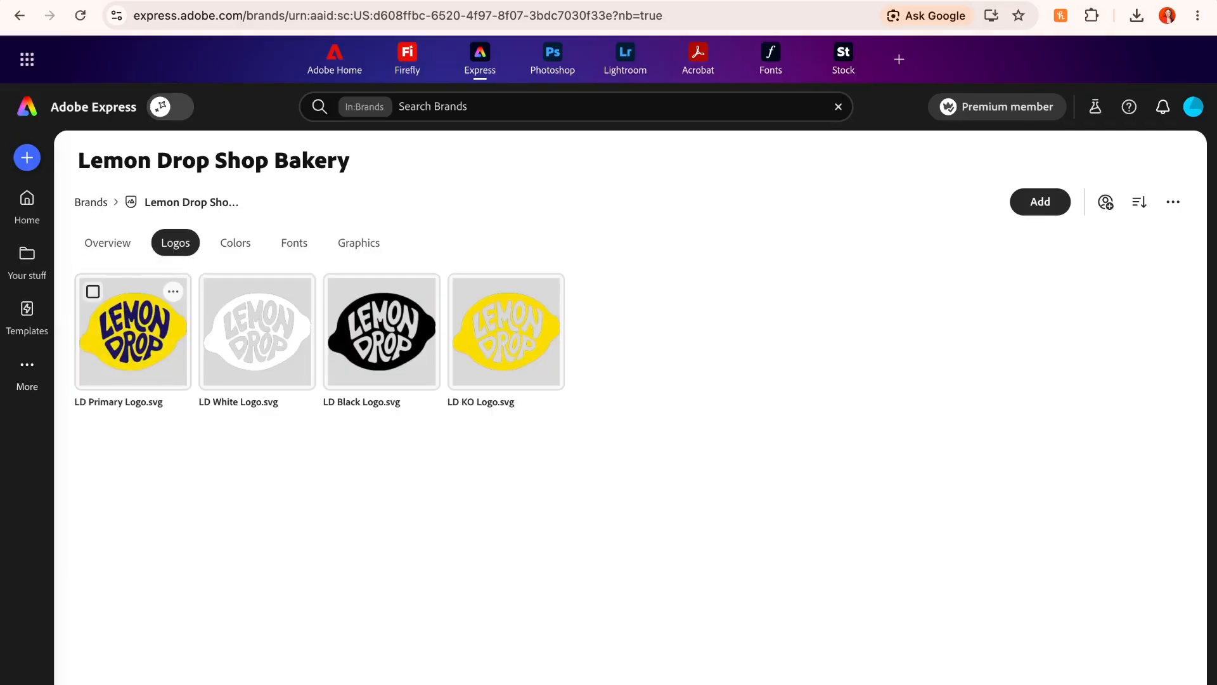
- Start a second color palette in the brand and name it Primary Palette
click(235, 243)
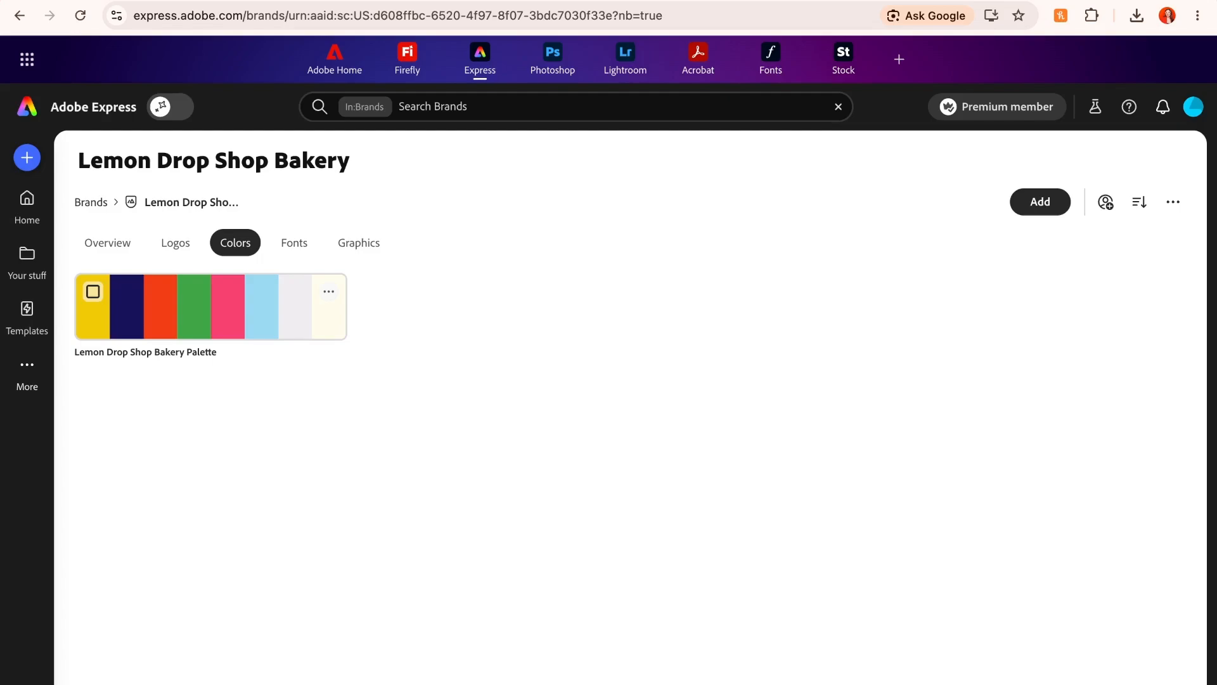
click(1040, 201)
click(1043, 279)
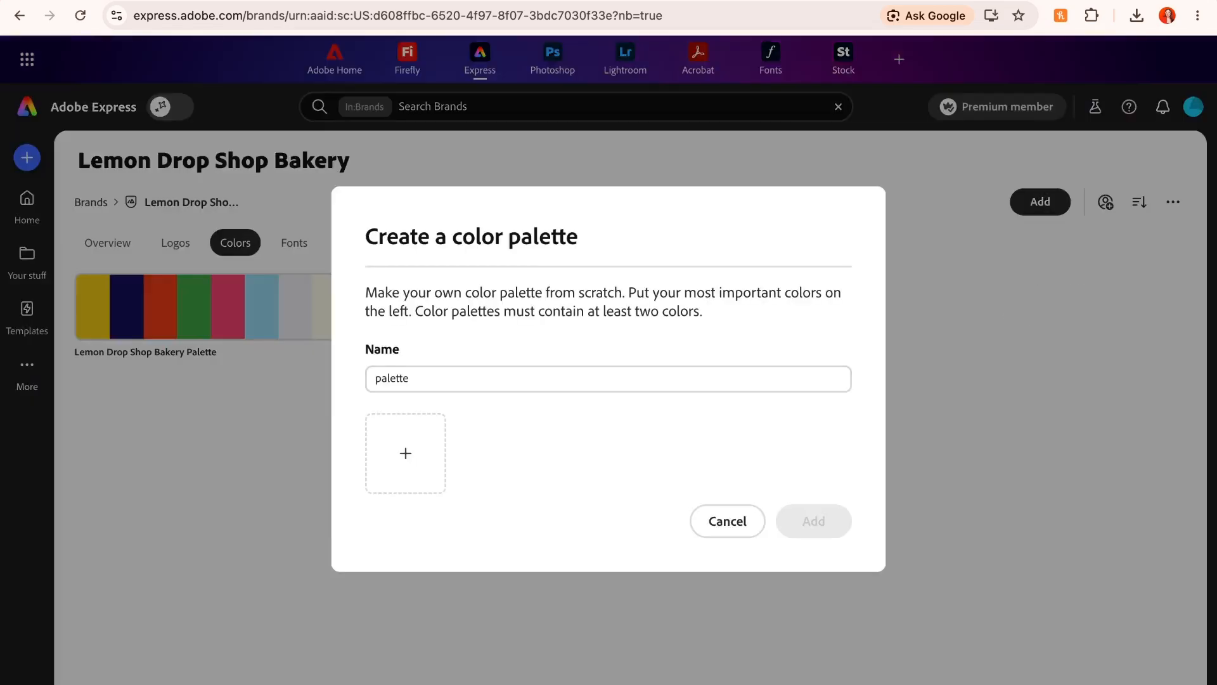
double_click(388, 378)
text(Primary Palette)
- Sample yellow #F2CB0B and navy #16145A from the existing Lemon Drop Shop Bakery Palette into the new Primary Palette
click(405, 454)
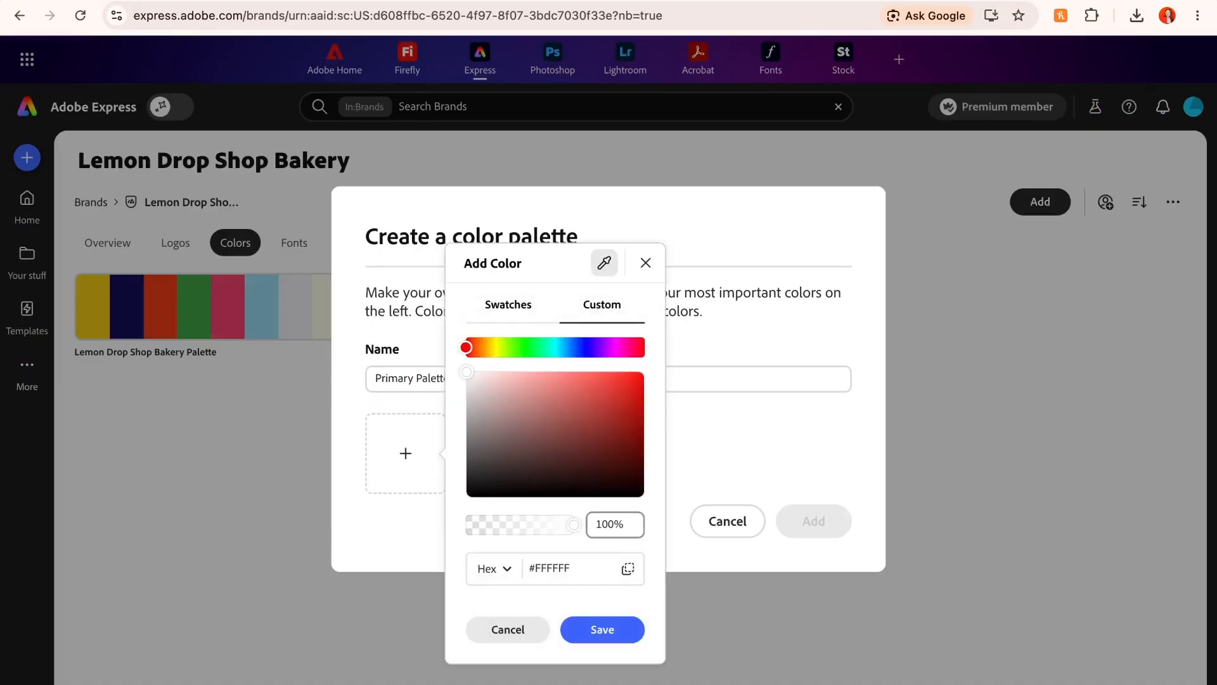
click(604, 263)
click(93, 306)
click(602, 628)
click(507, 439)
click(707, 249)
click(127, 306)
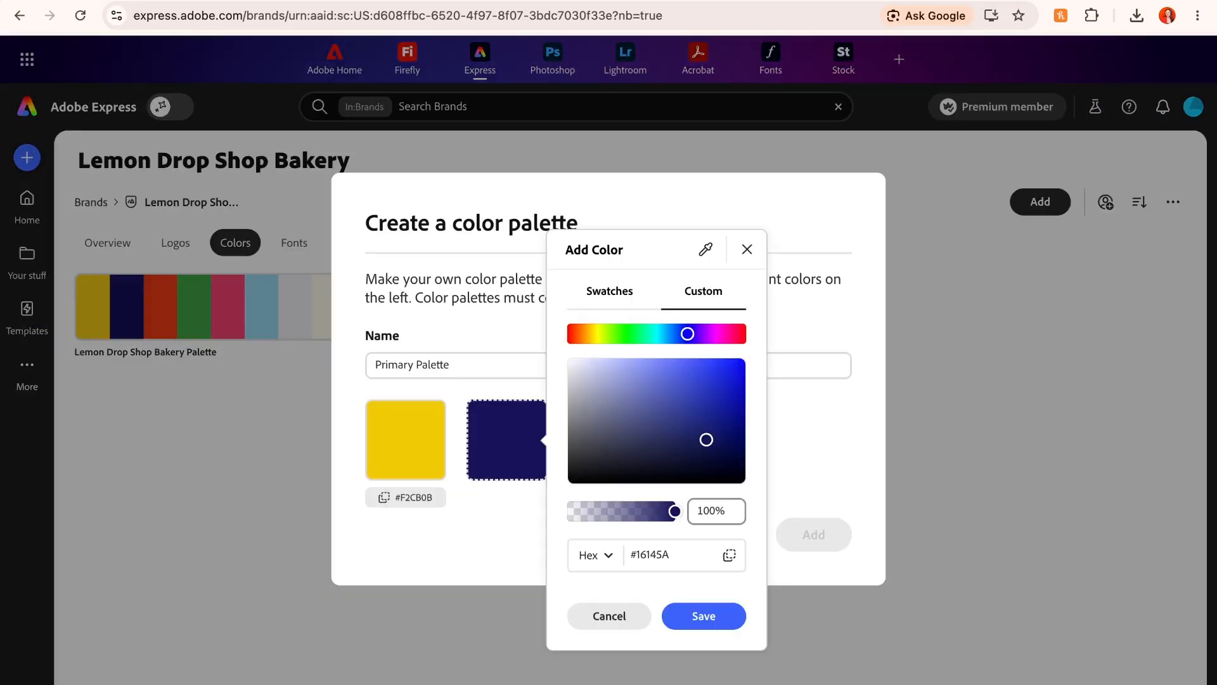
click(703, 616)
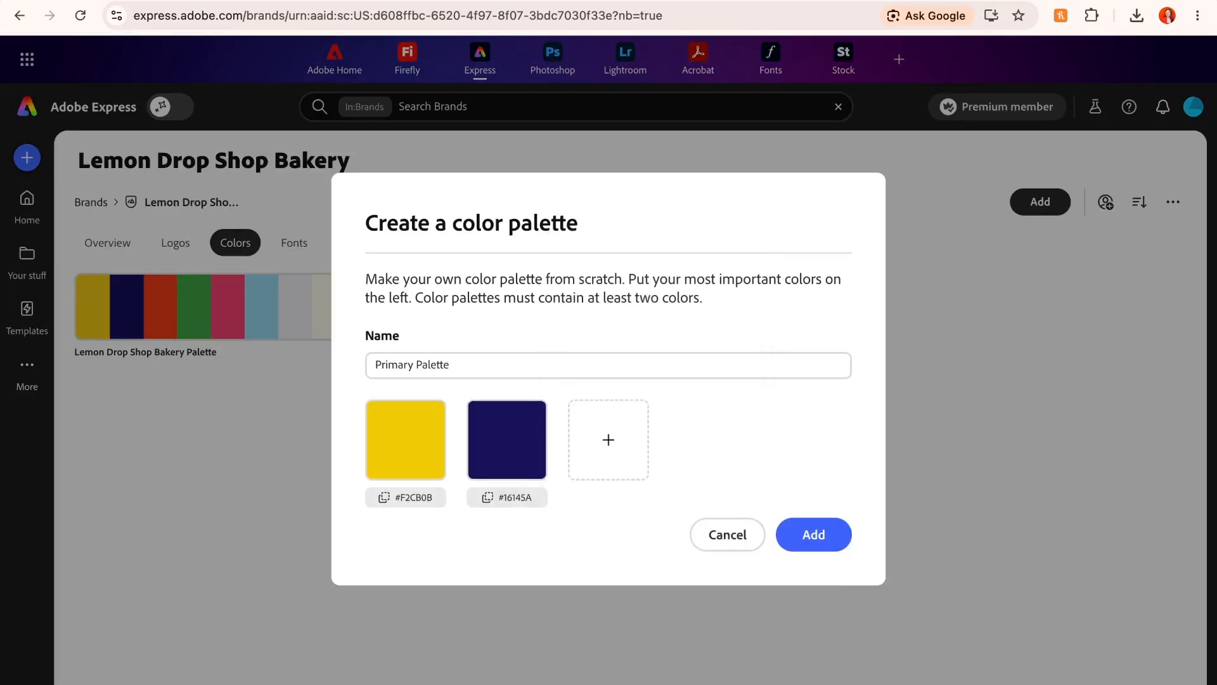
- Sample cream #FFFDEB from the existing bakery palette as the third color and add the Primary Palette to the brand
click(609, 440)
click(806, 248)
click(326, 307)
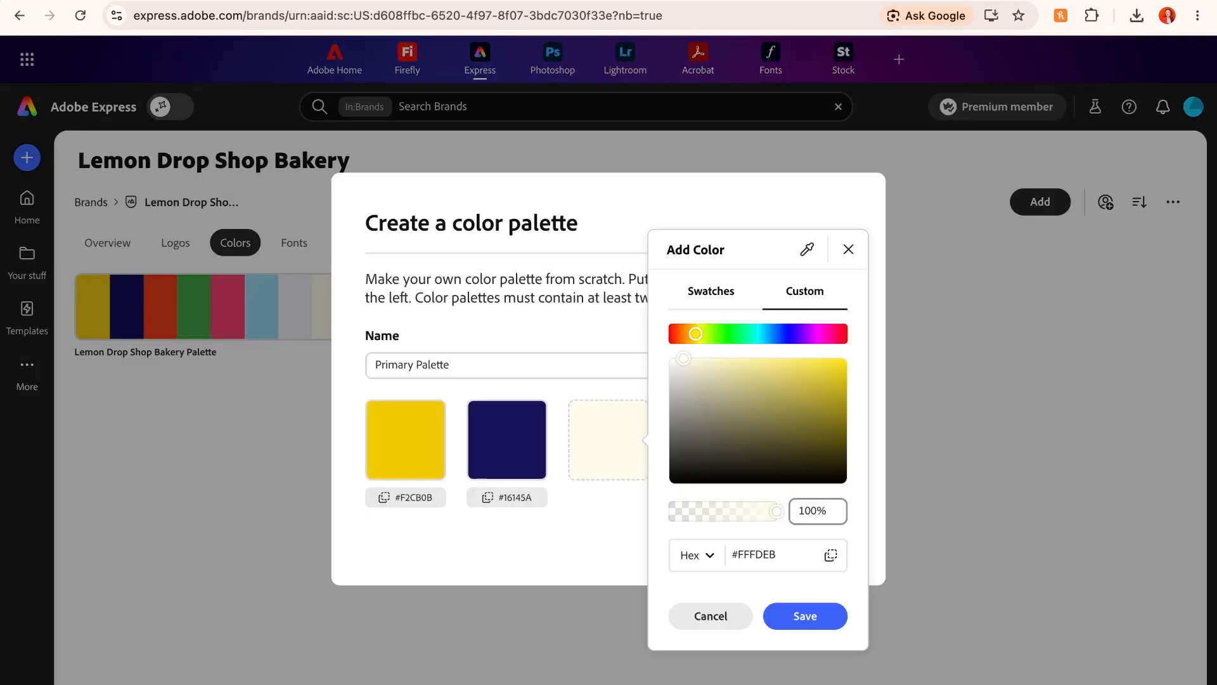
click(805, 615)
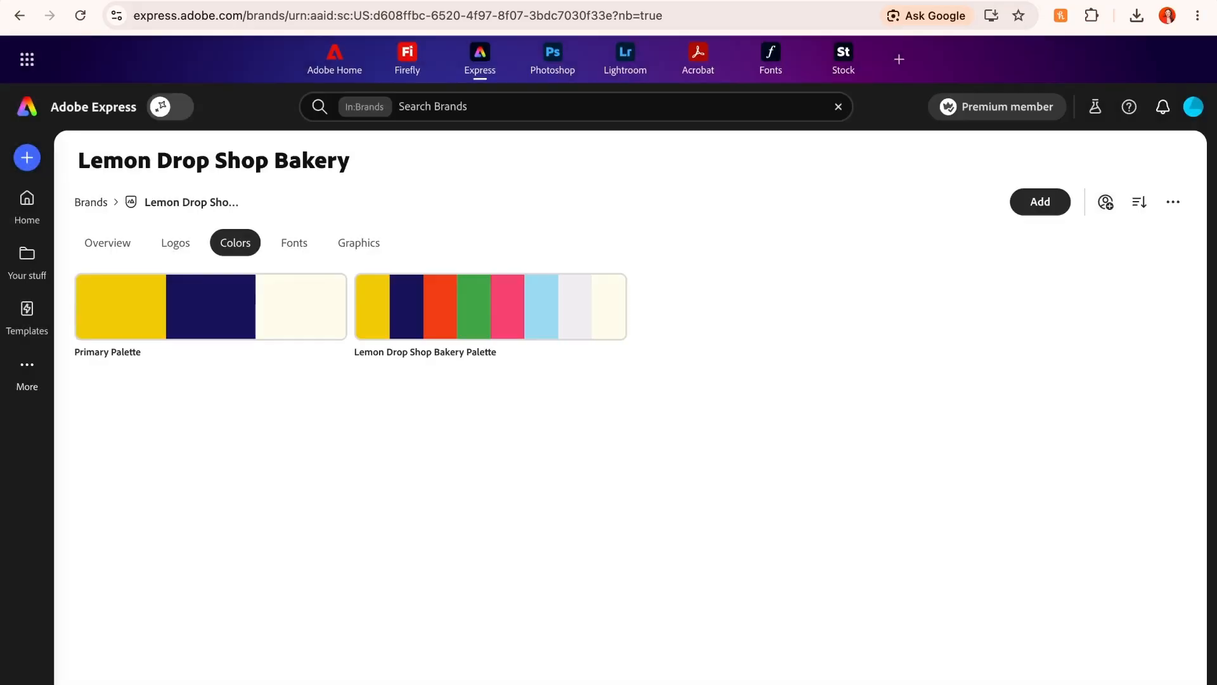
- Create a color palette named Secondary Colors with the existing palette's red-orange, green, light blue, light gray and pink
click(1040, 201)
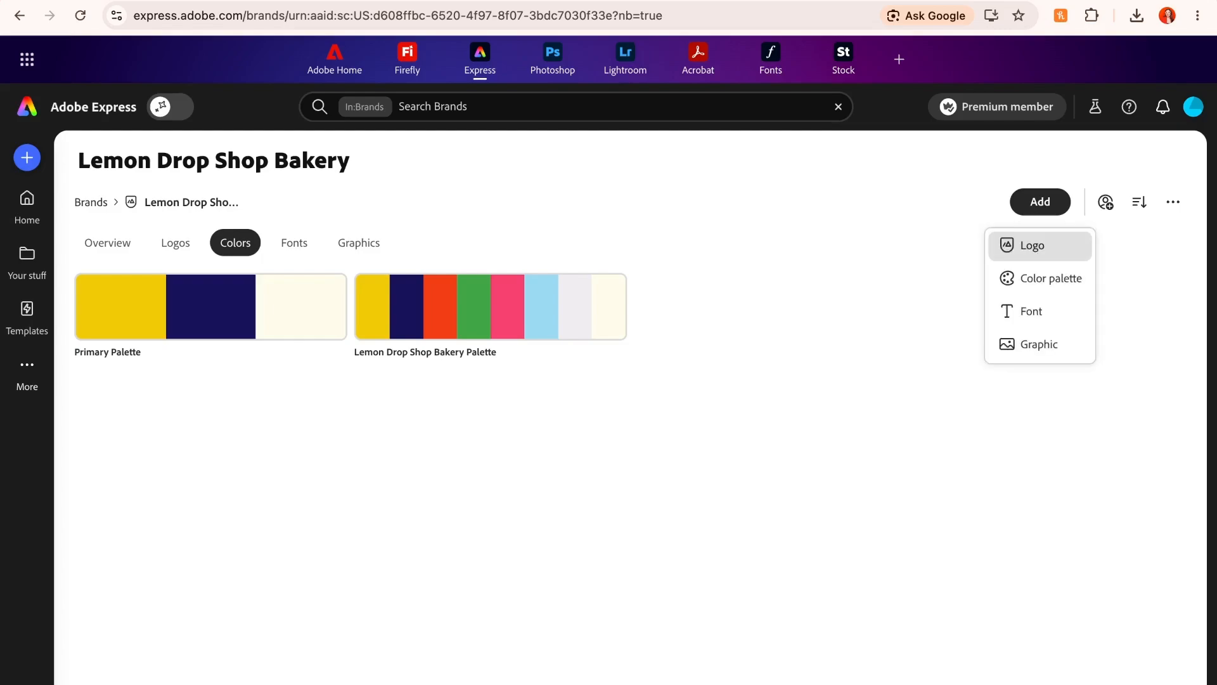
click(1049, 277)
text(Secondary Colors)
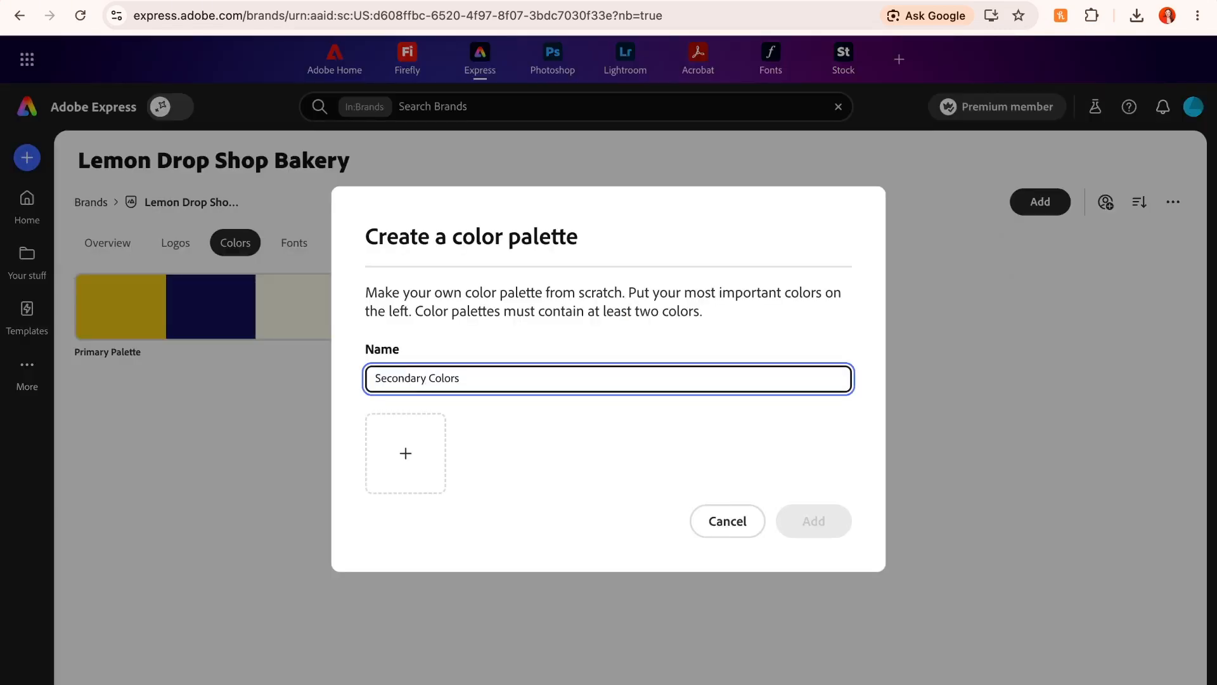
click(406, 452)
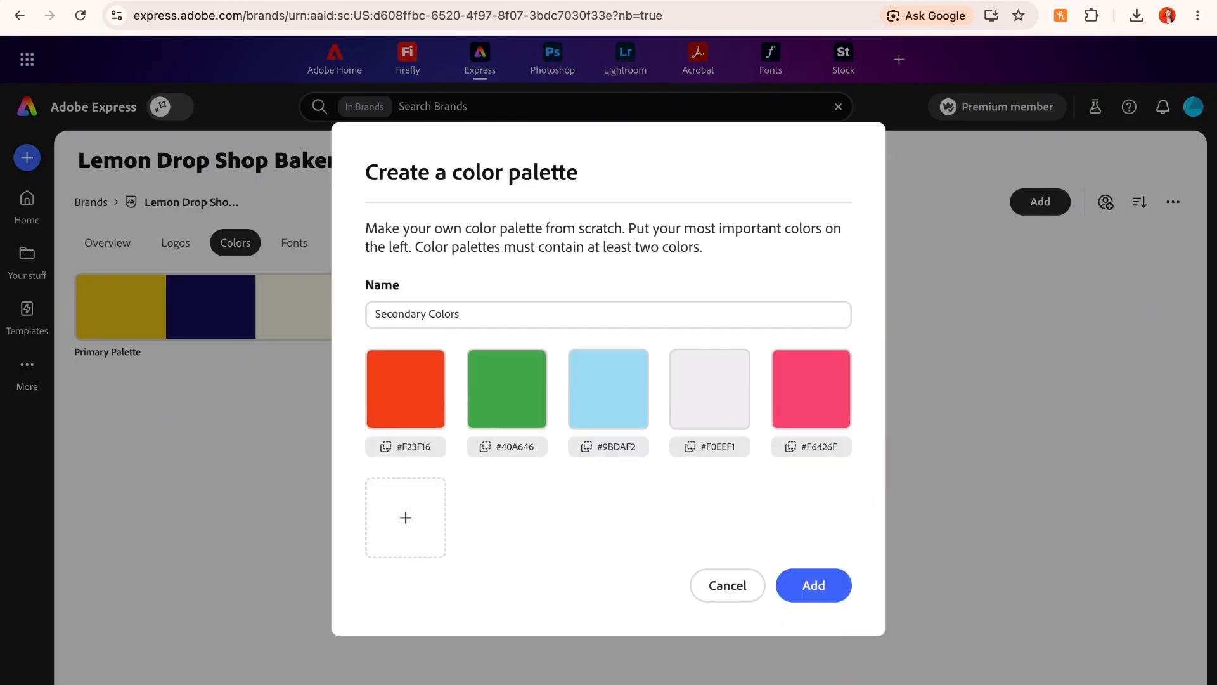
click(813, 585)
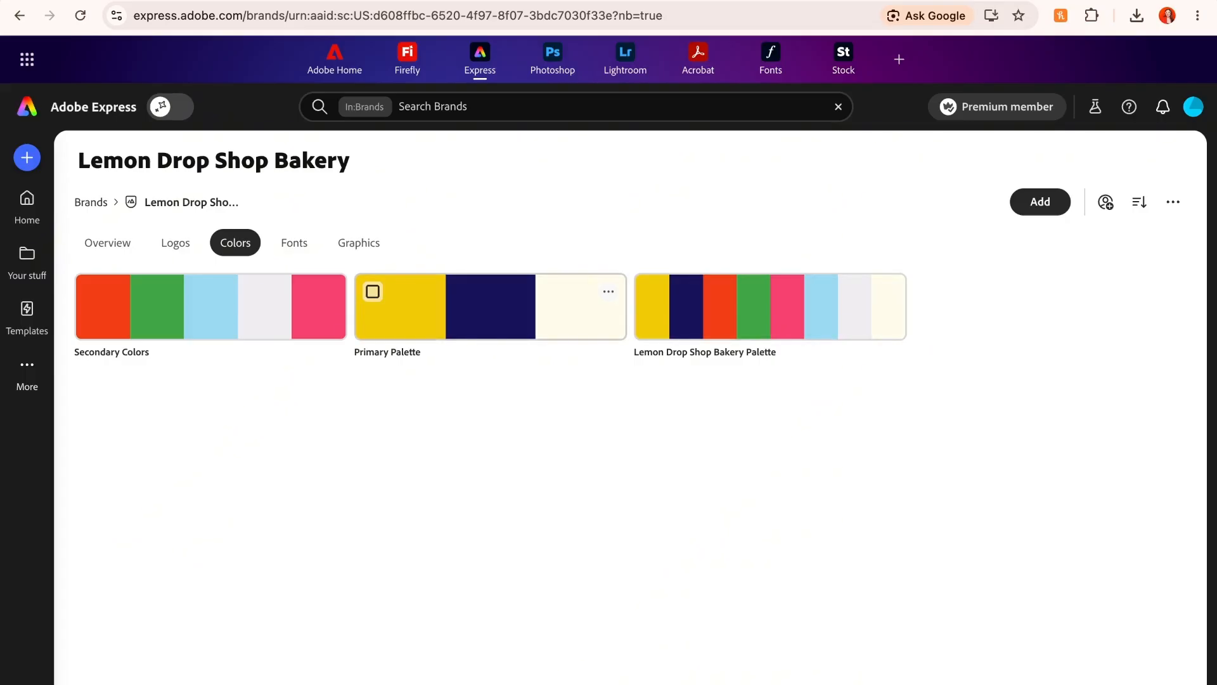
- Set the Primary Palette's role to Primary and check the role of the Secondary Colors palette
click(609, 291)
mouse_move(564, 524)
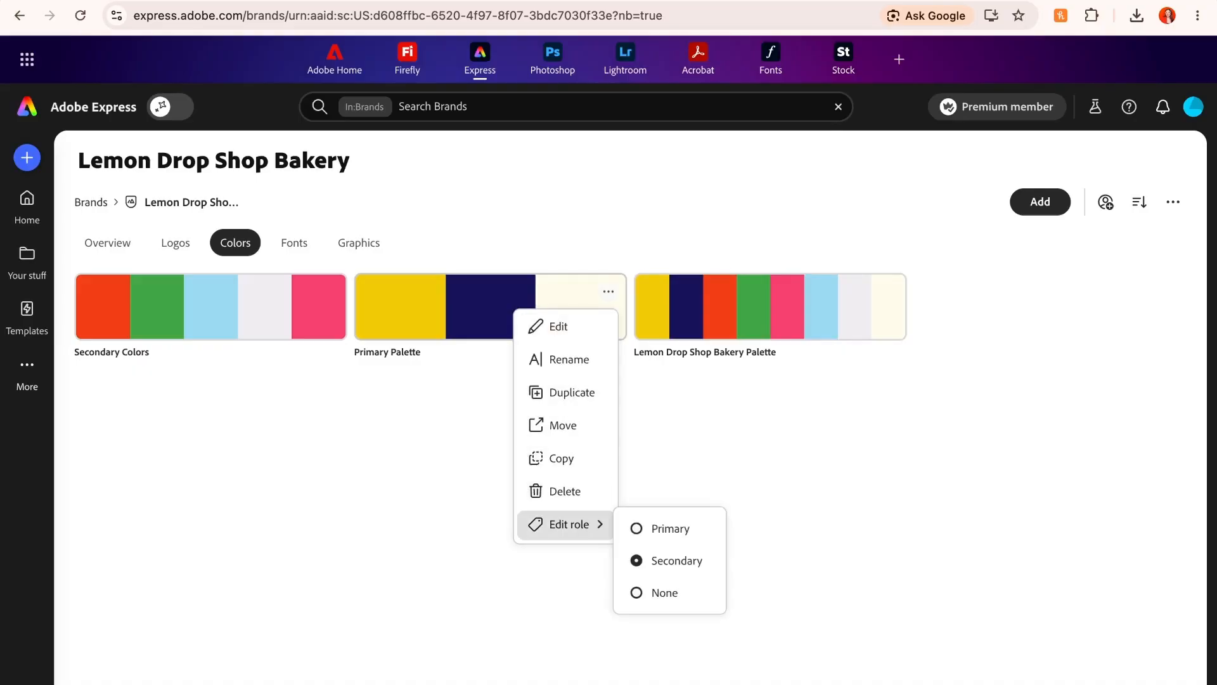
click(670, 528)
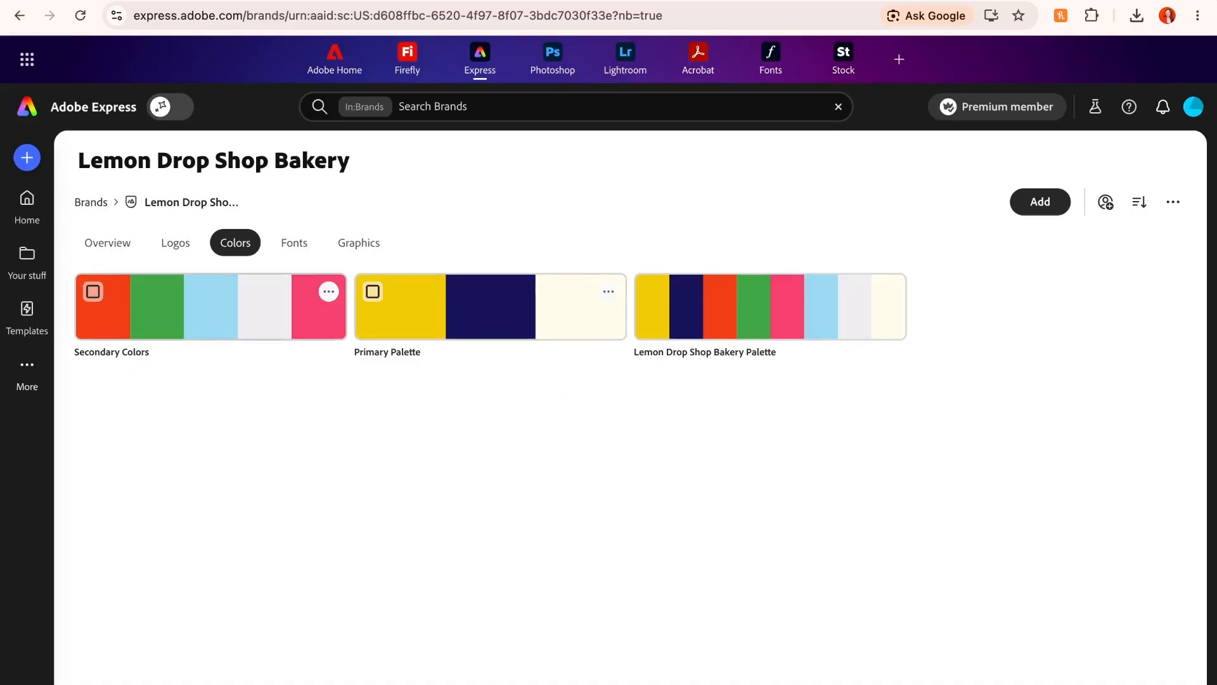
click(328, 291)
mouse_move(285, 523)
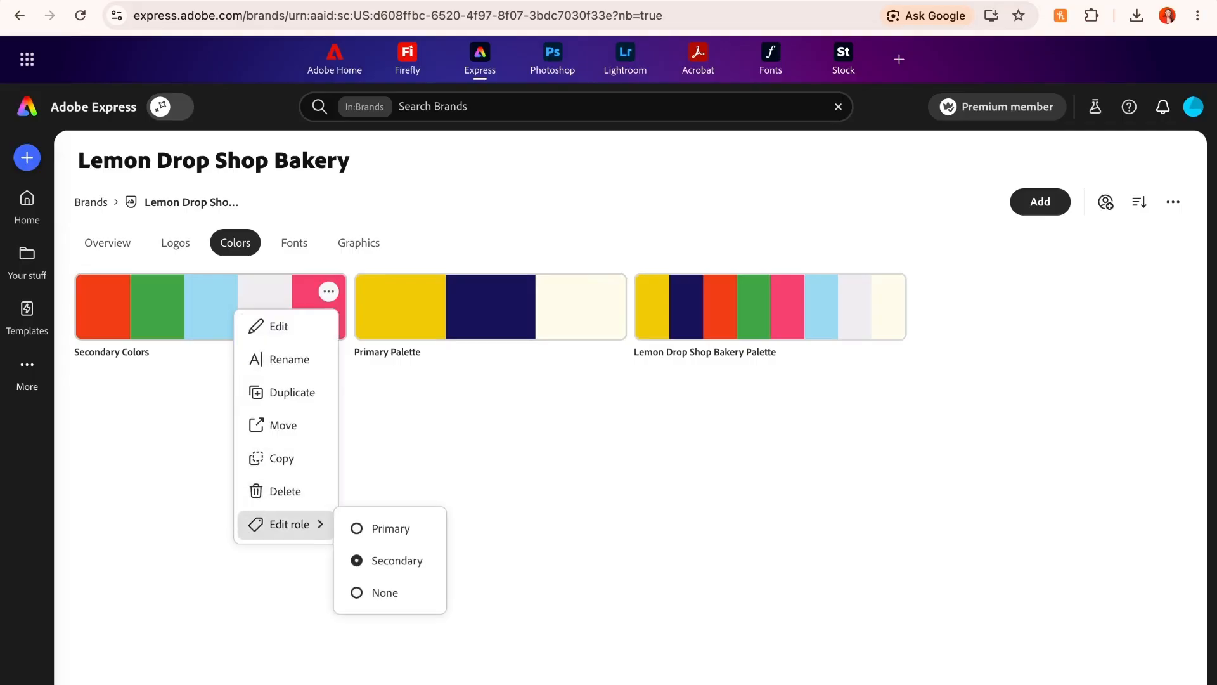
- Review the actions available for the Lemon Pattern.svg graphic, including using it as a logo
click(358, 243)
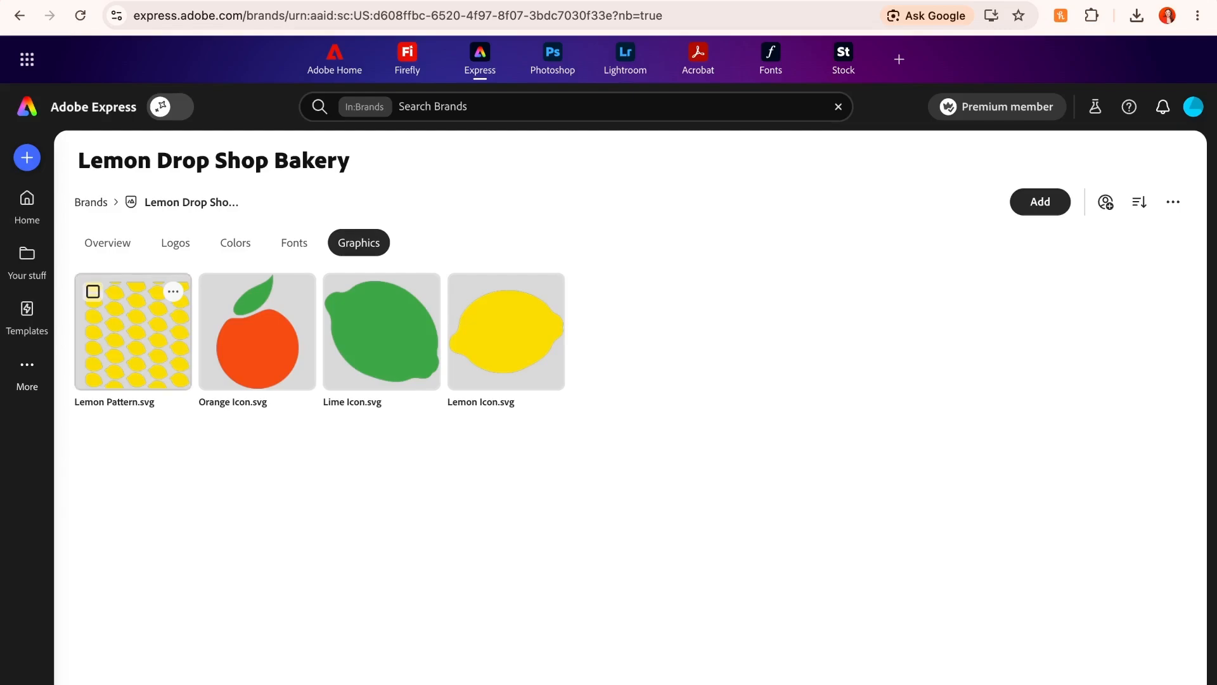
click(173, 291)
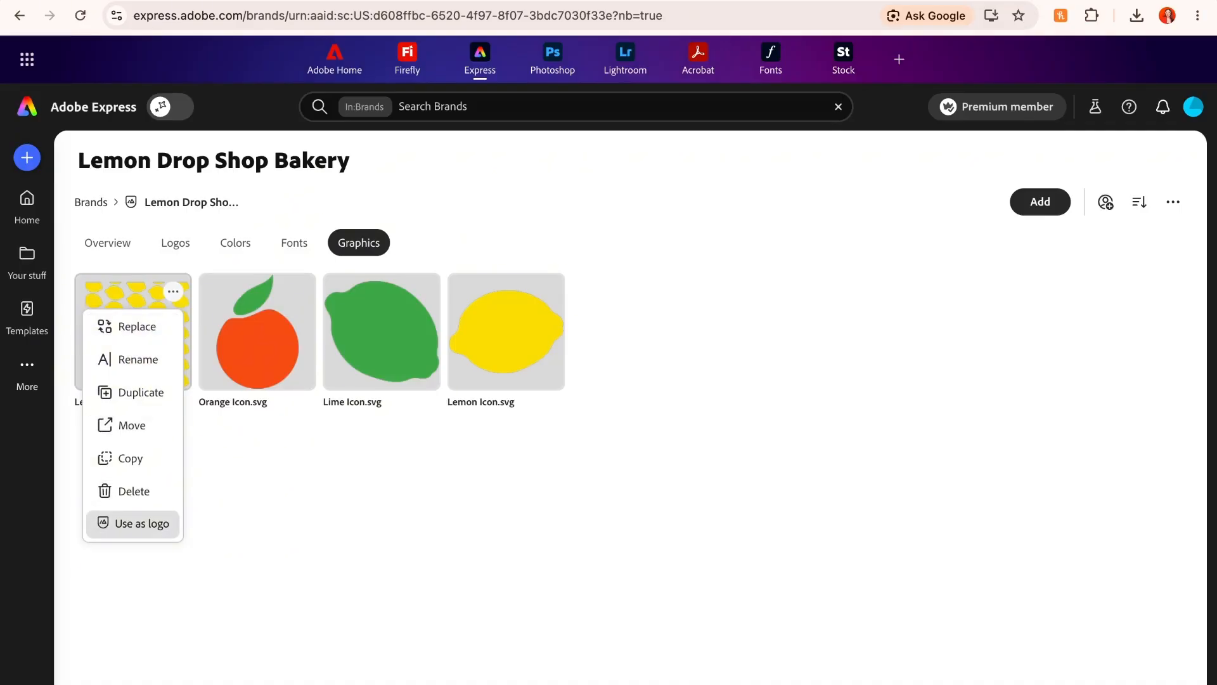
click(367, 431)
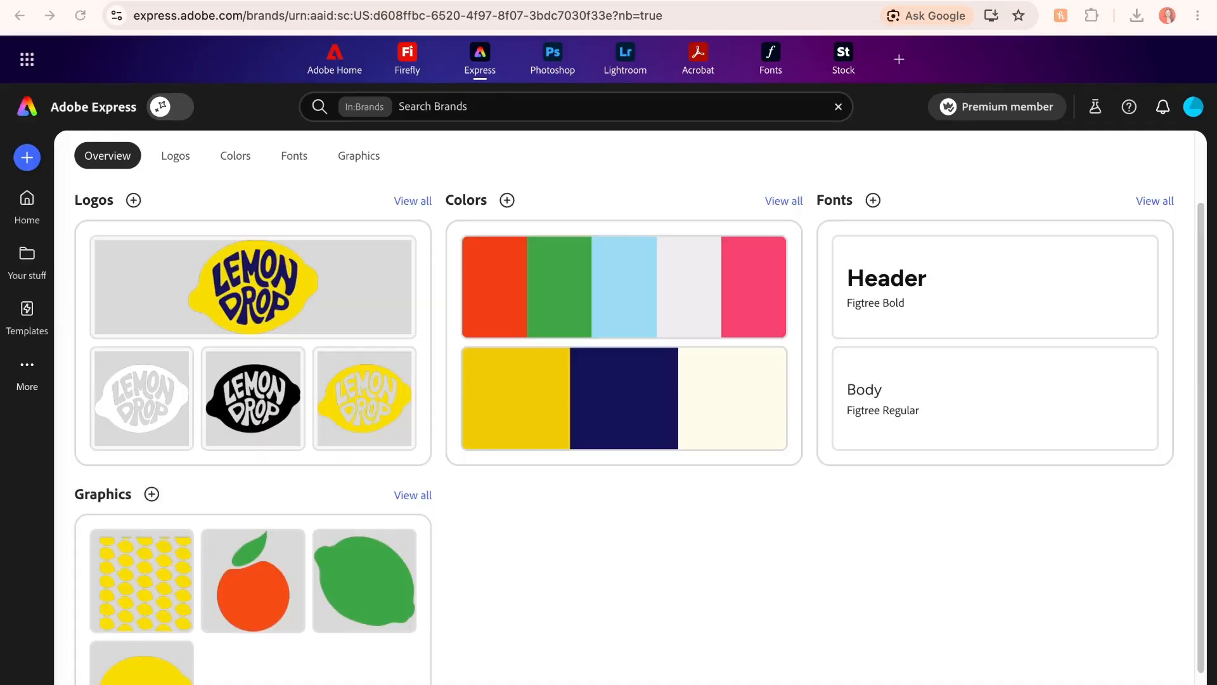